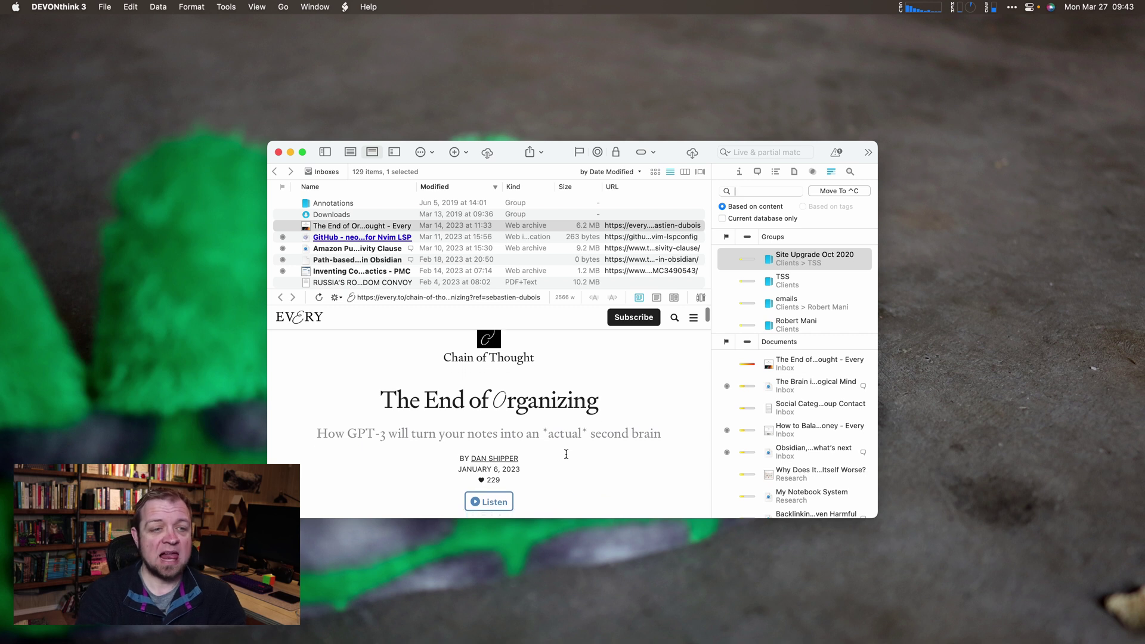
Scroll The End of Organizing past its header and sponsor section to the passage on GPT-3 organizing notes.
scroll(566, 455, "down", 5)
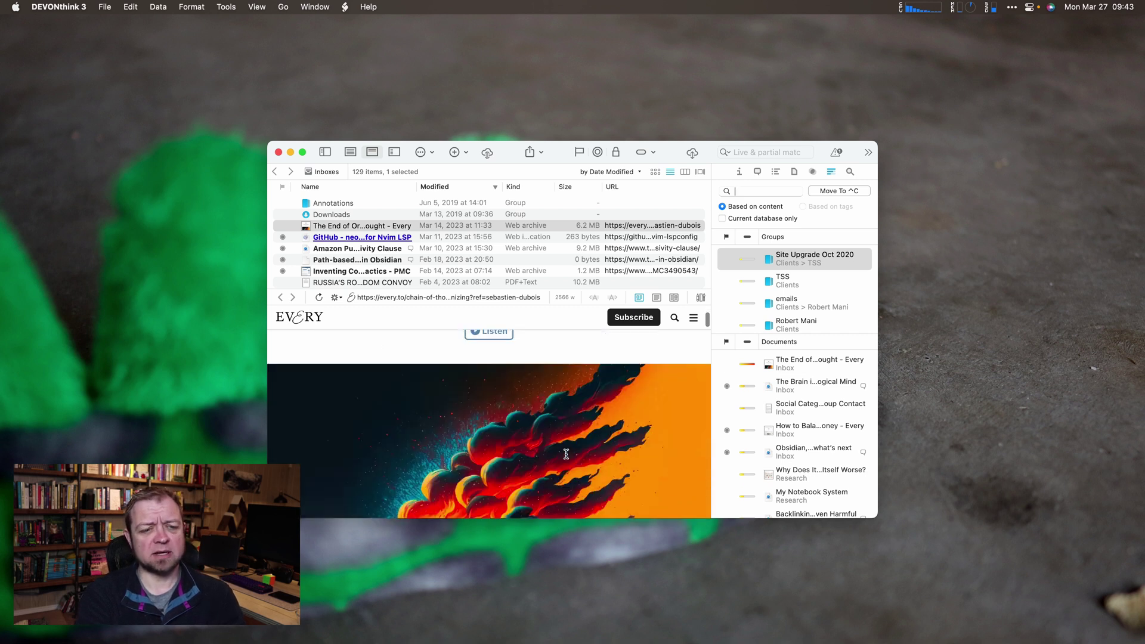
scroll(566, 454, "down", 8)
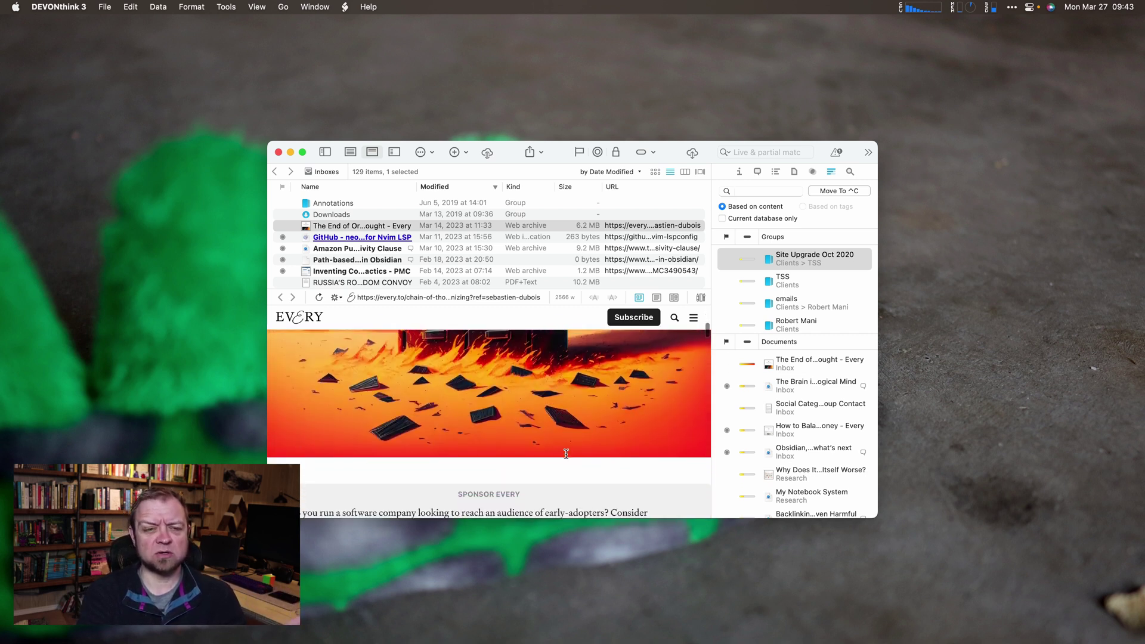
scroll(566, 454, "down", 5)
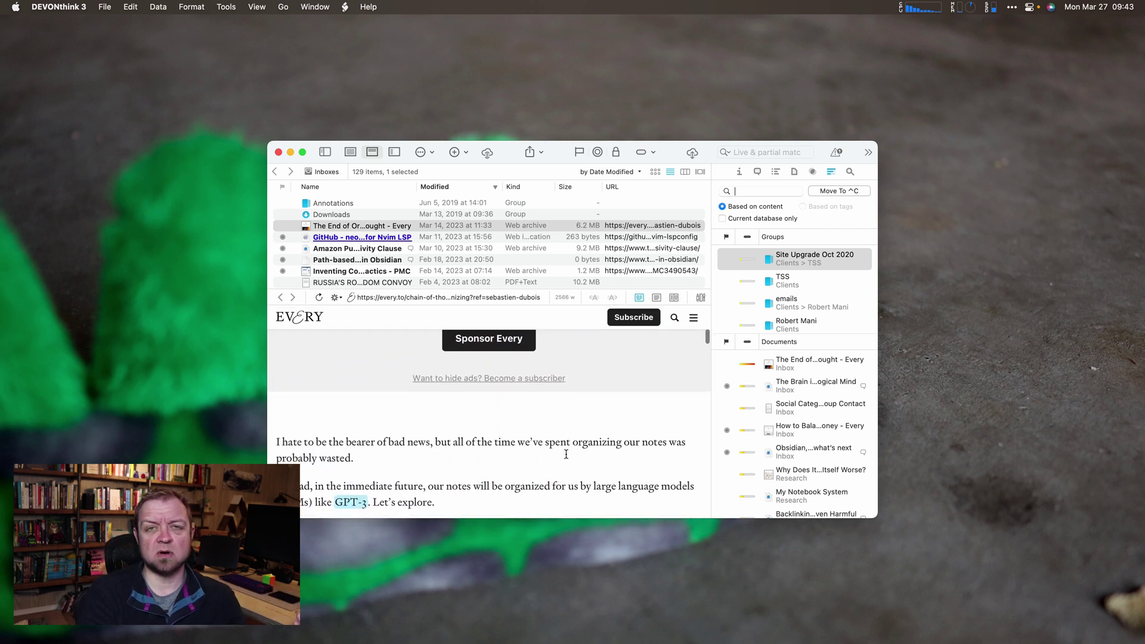
scroll(566, 455, "down", 2)
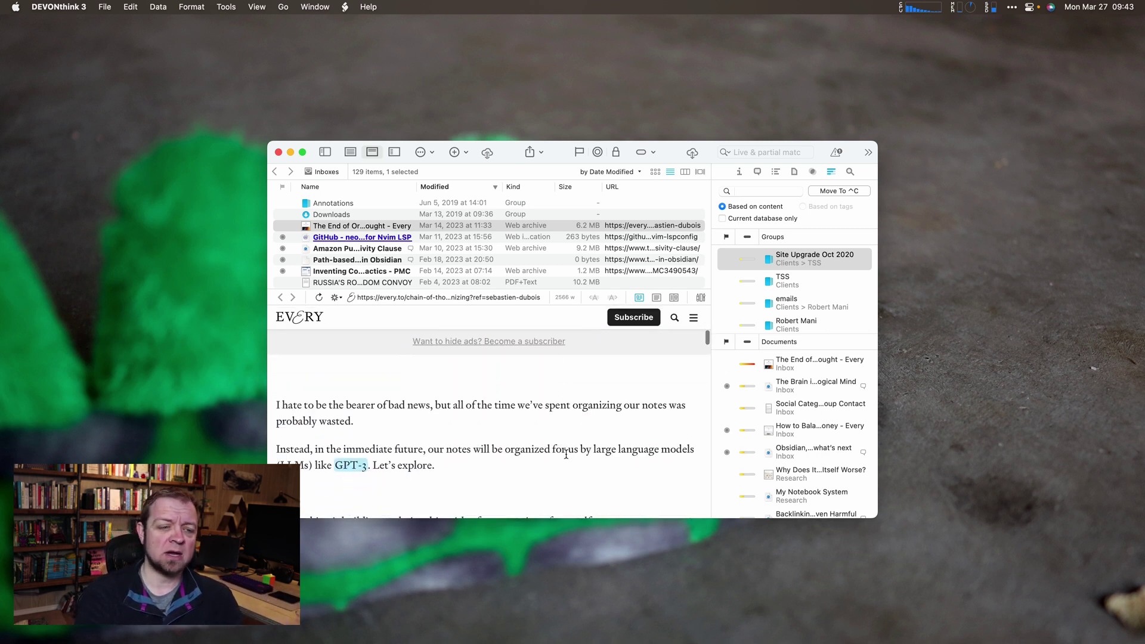
scroll(566, 455, "down", 2)
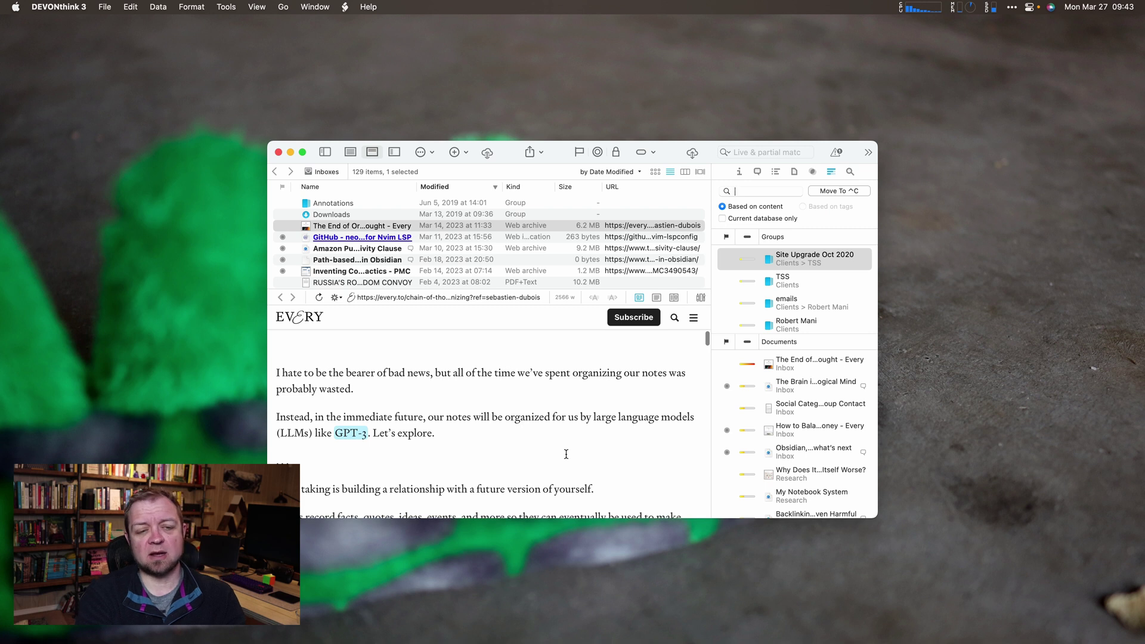
scroll(566, 455, "down", 2)
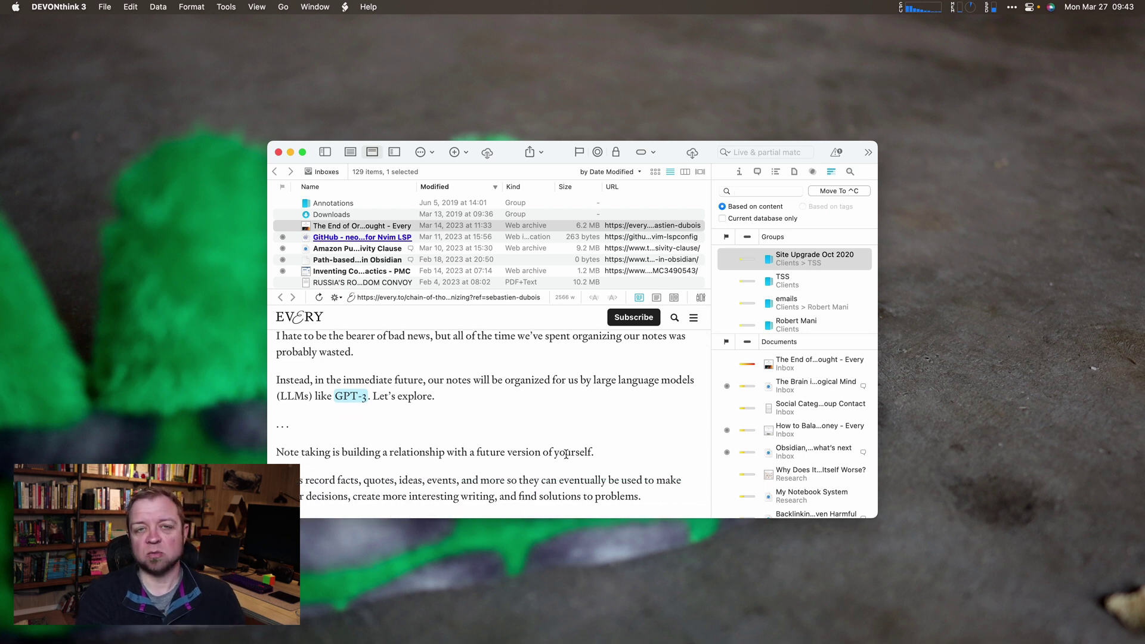
scroll(565, 455, "down", 2)
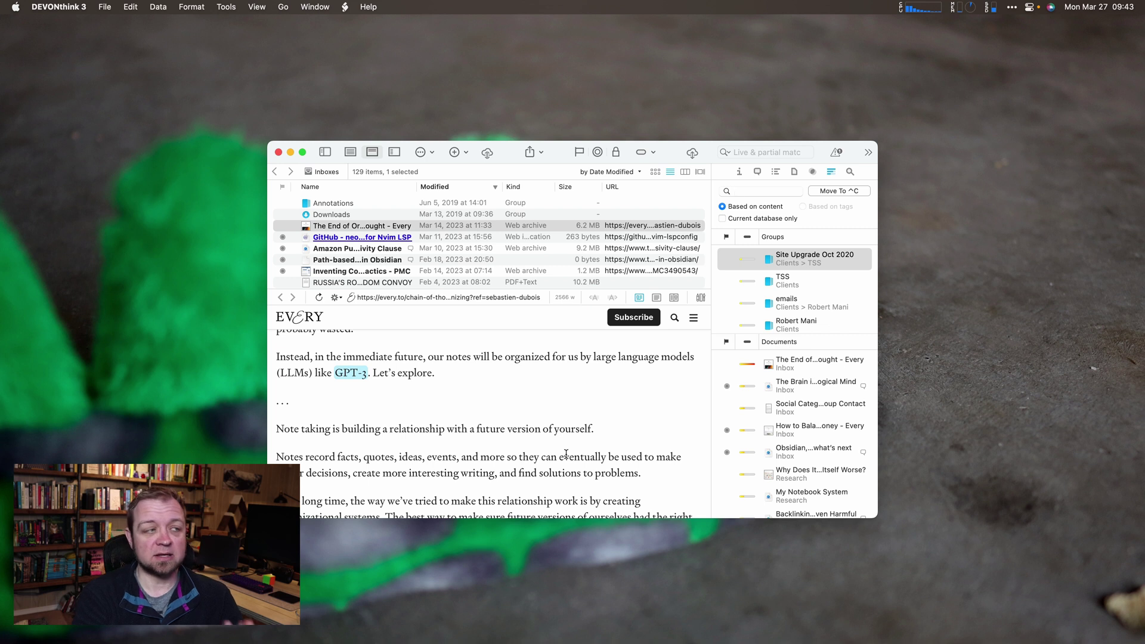
Show the database sidebar, collapse Receipts, expand Personal and open its Manuals group.
left_click(327, 153)
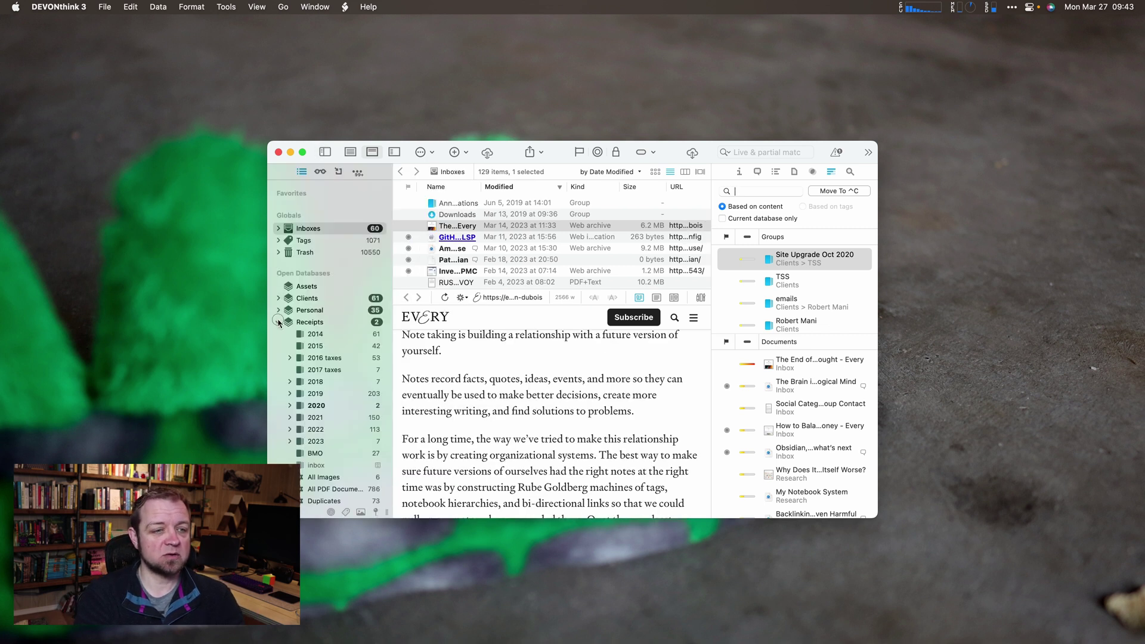
left_click(278, 322)
left_click(278, 310)
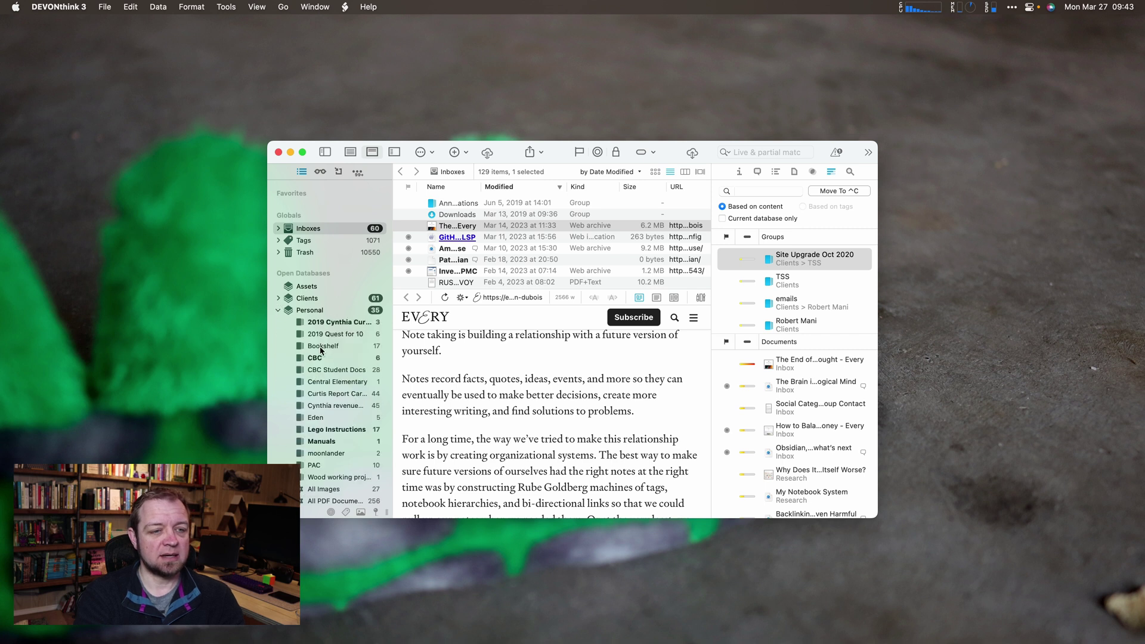
left_click(325, 441)
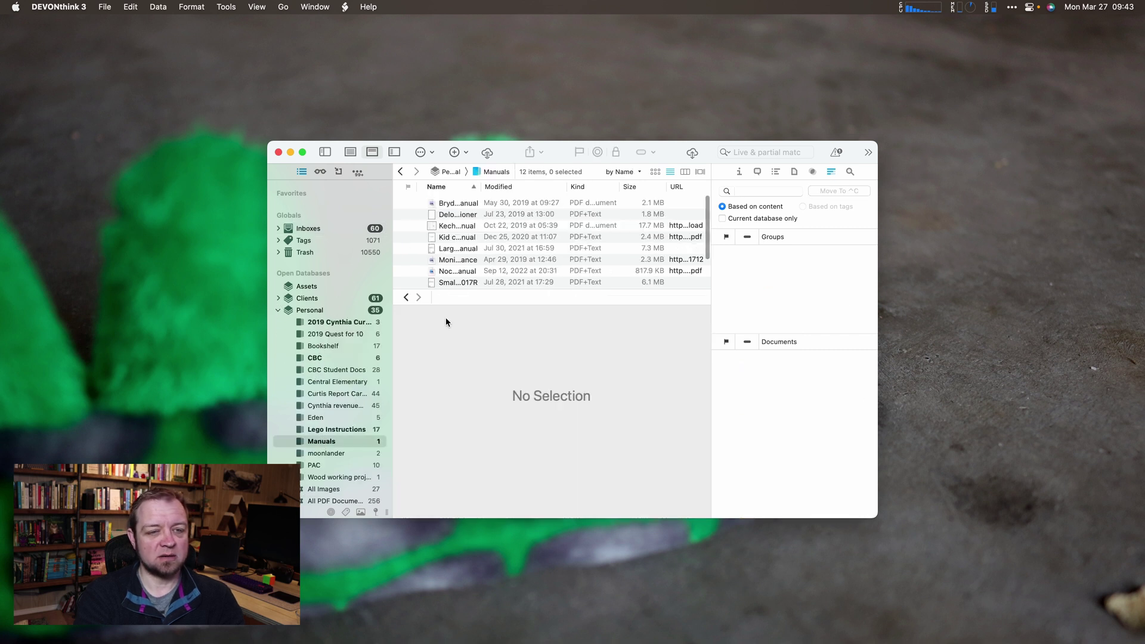
Preview the Brydge 12.9 and DeLonghi portable air conditioner manuals.
left_click(465, 204)
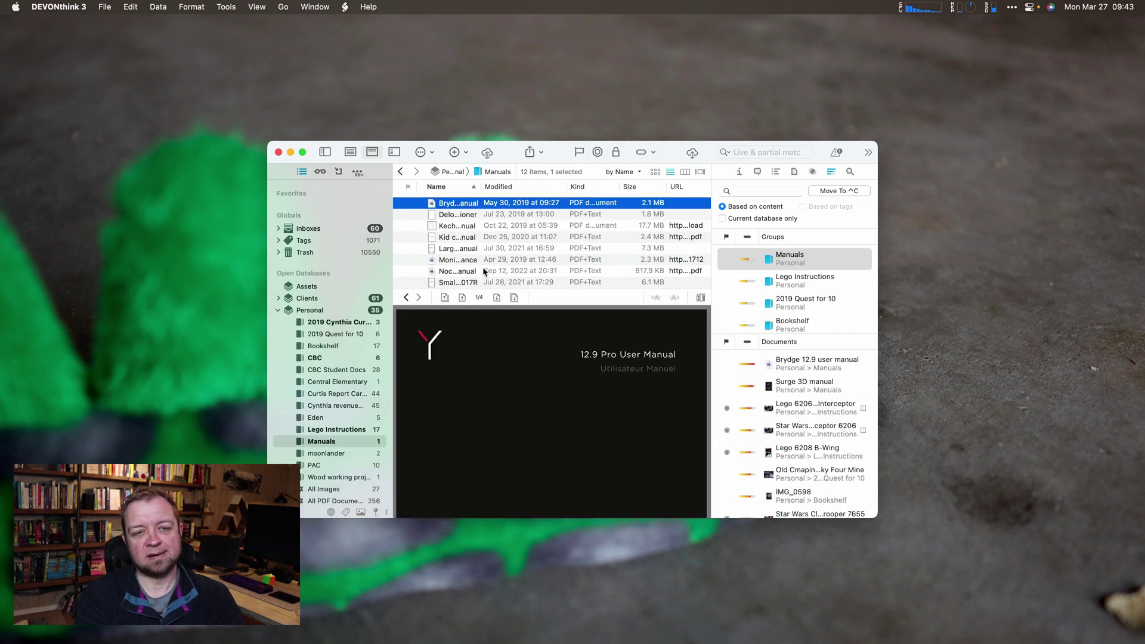
scroll(511, 394, "down", 10)
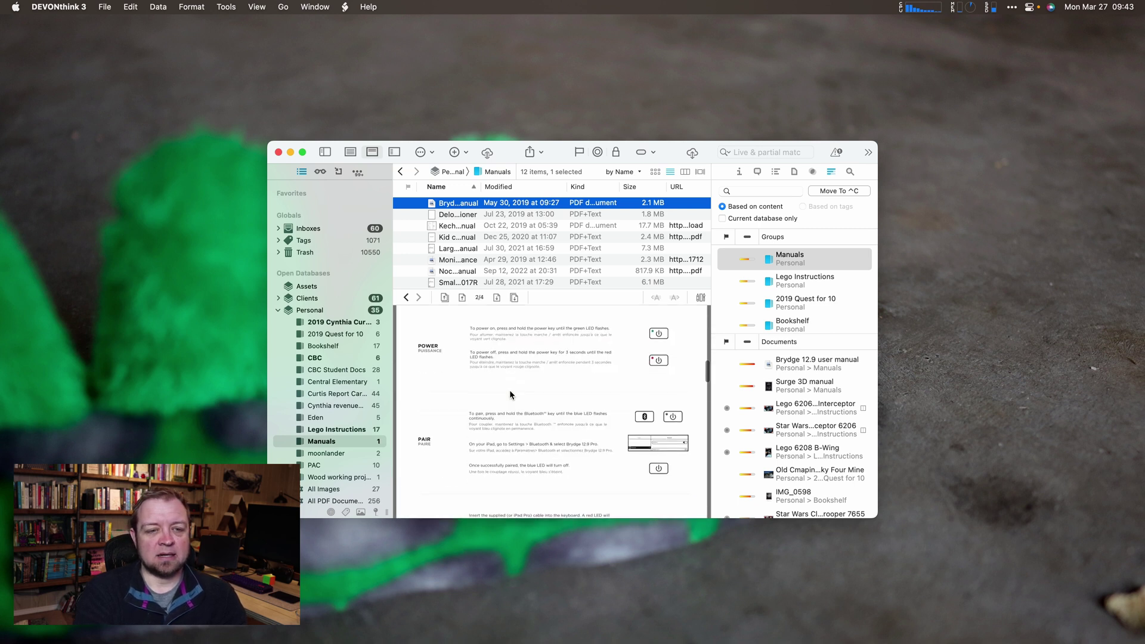
scroll(511, 394, "up", 10)
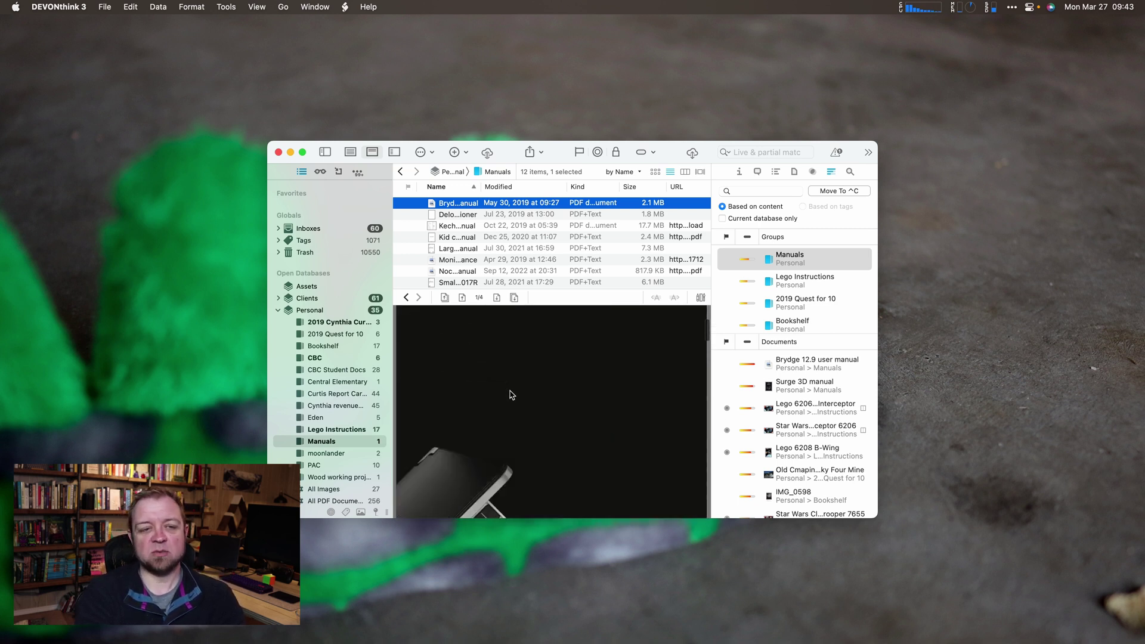
left_click(460, 215)
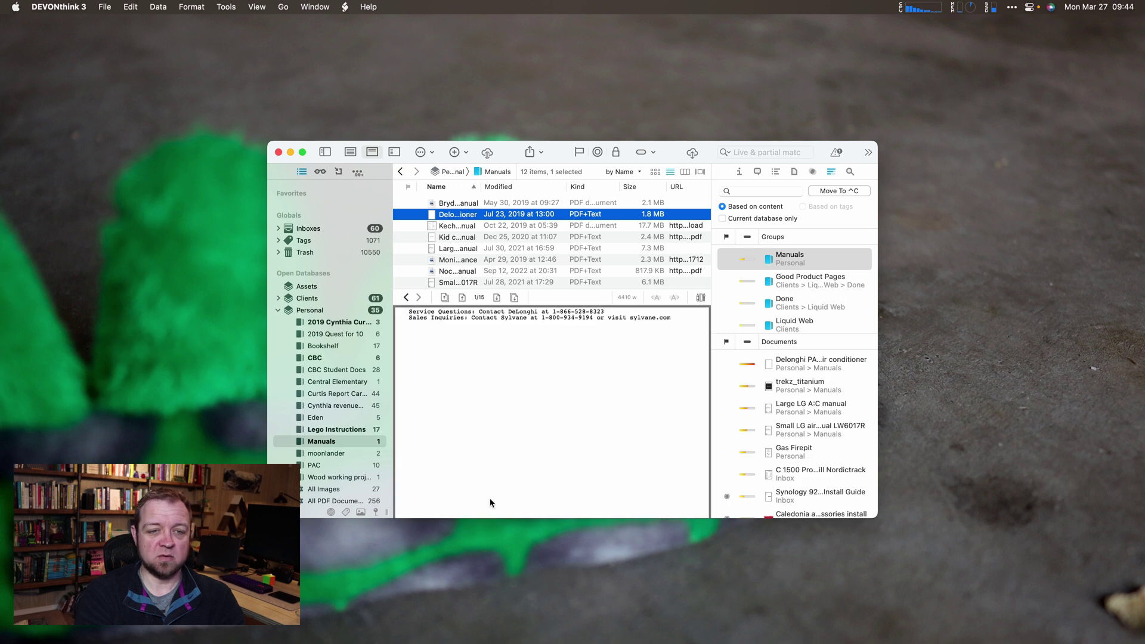
scroll(555, 466, "down", 15)
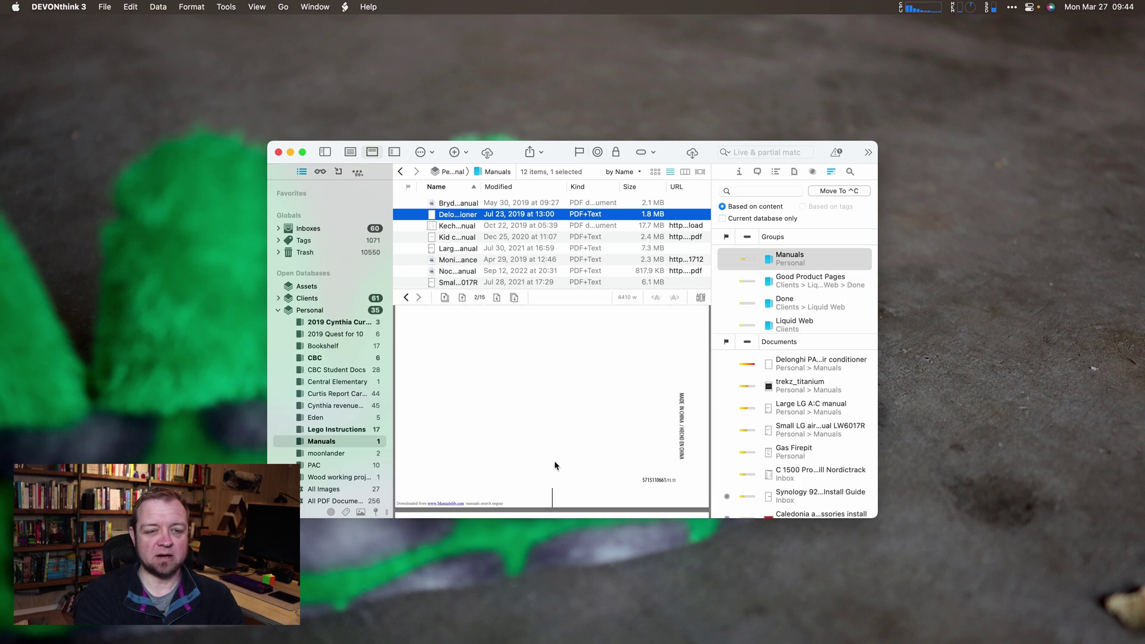
scroll(555, 466, "up", 3)
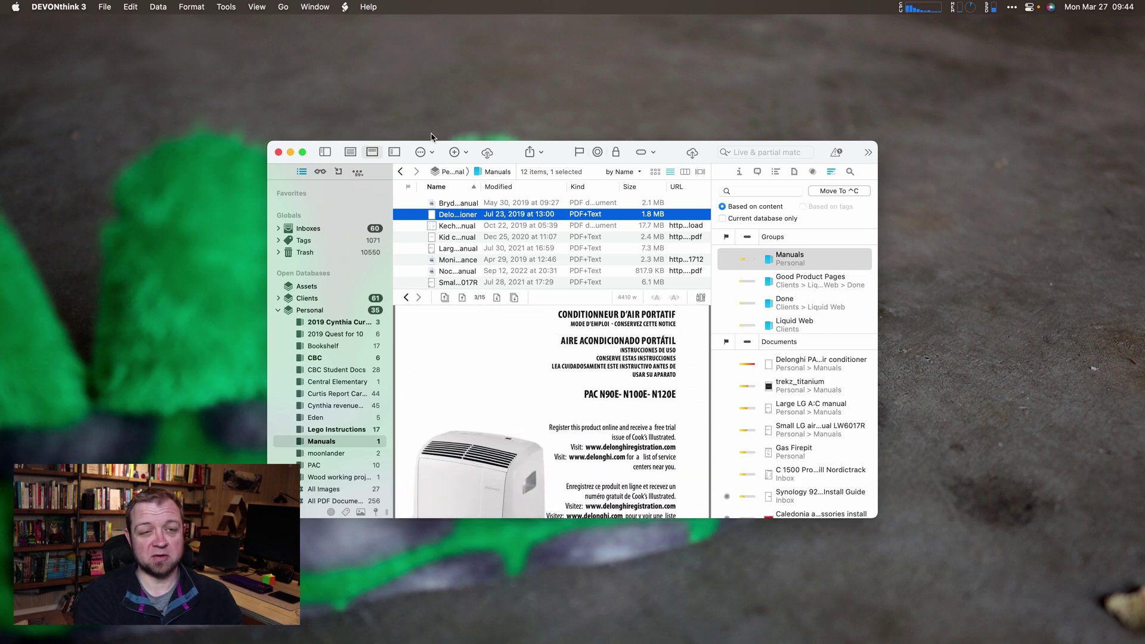
Preview the Keychron K2 keyboard manual and scroll to its function description section.
left_click(460, 226)
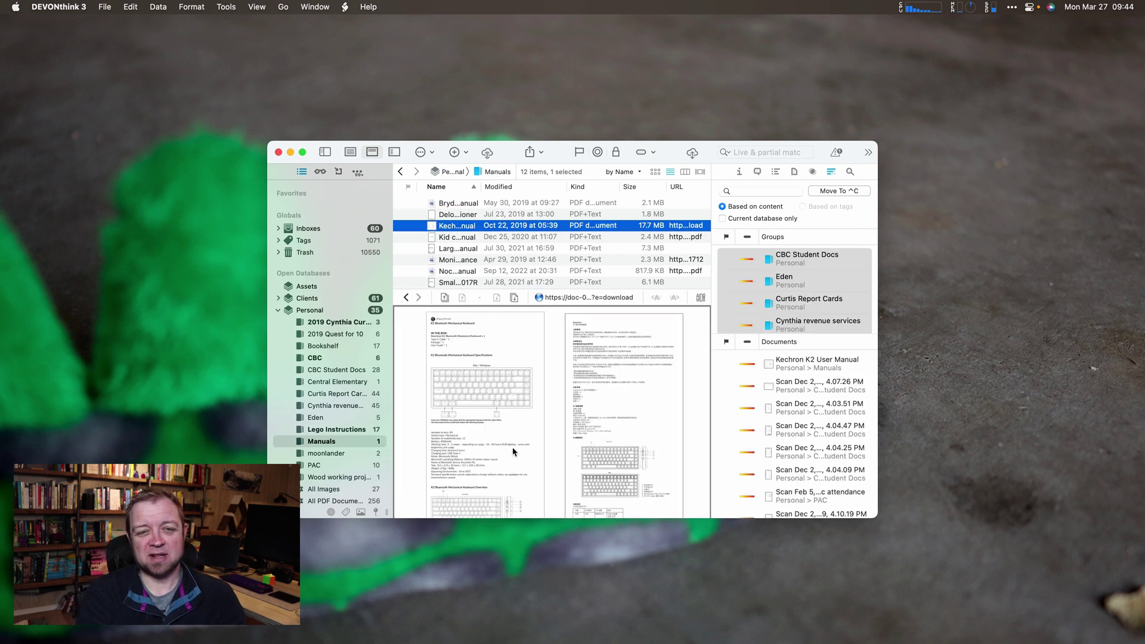
scroll(552, 410, "down", 5)
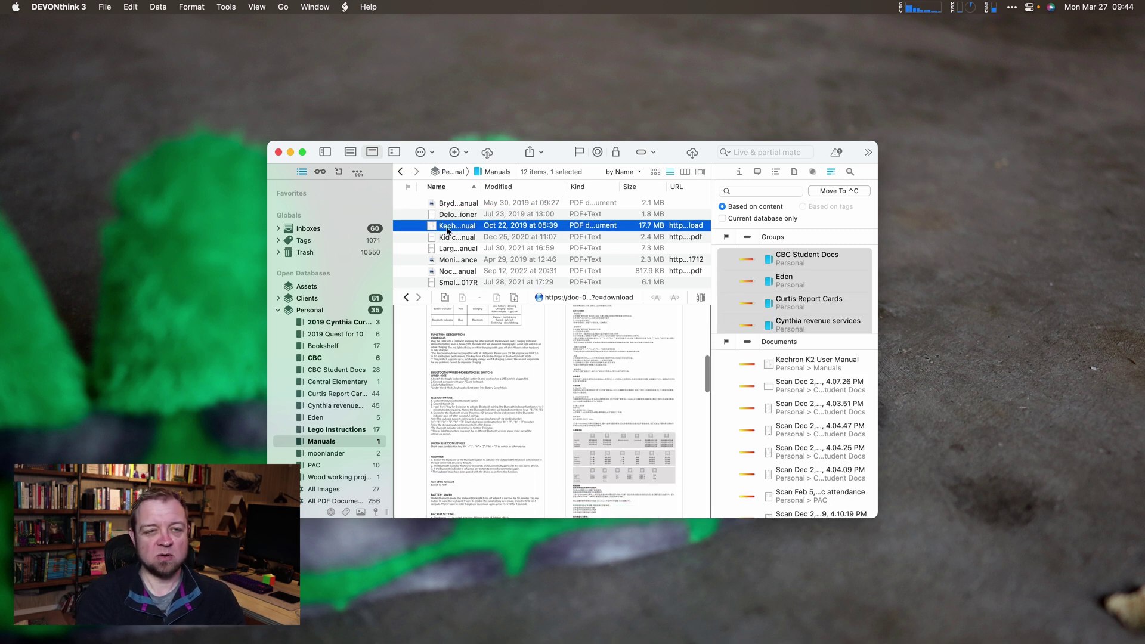
scroll(453, 281, "down", 3)
scroll(453, 280, "up", 3)
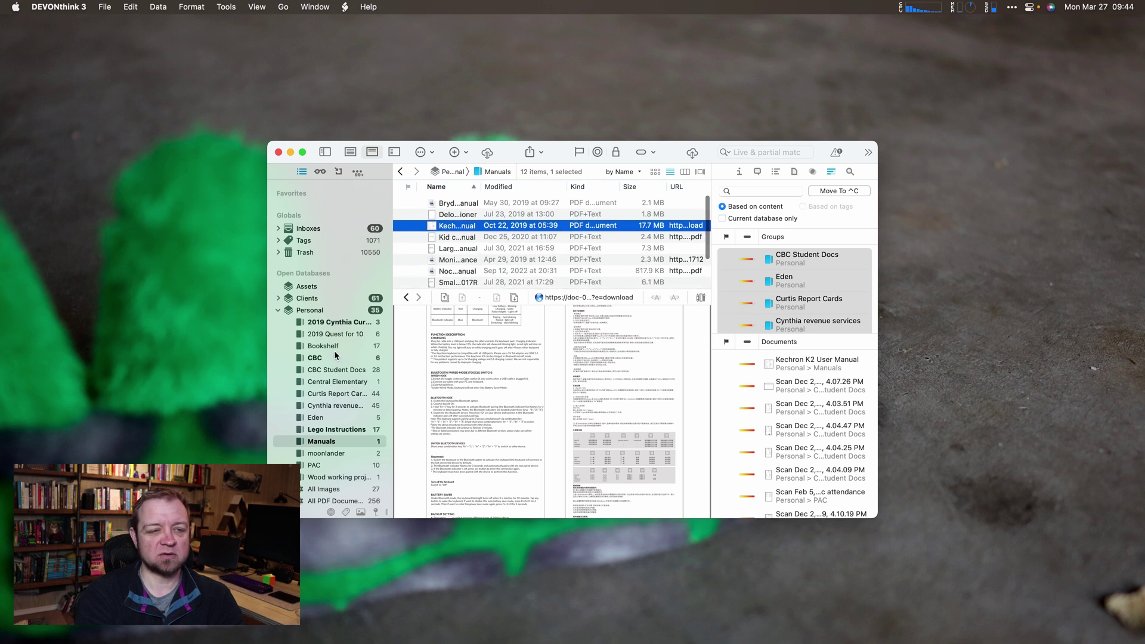
Preview the two 11011 LEGO Classic books, then the 30106 LEGO Friends ice cream stand booklet.
left_click(326, 430)
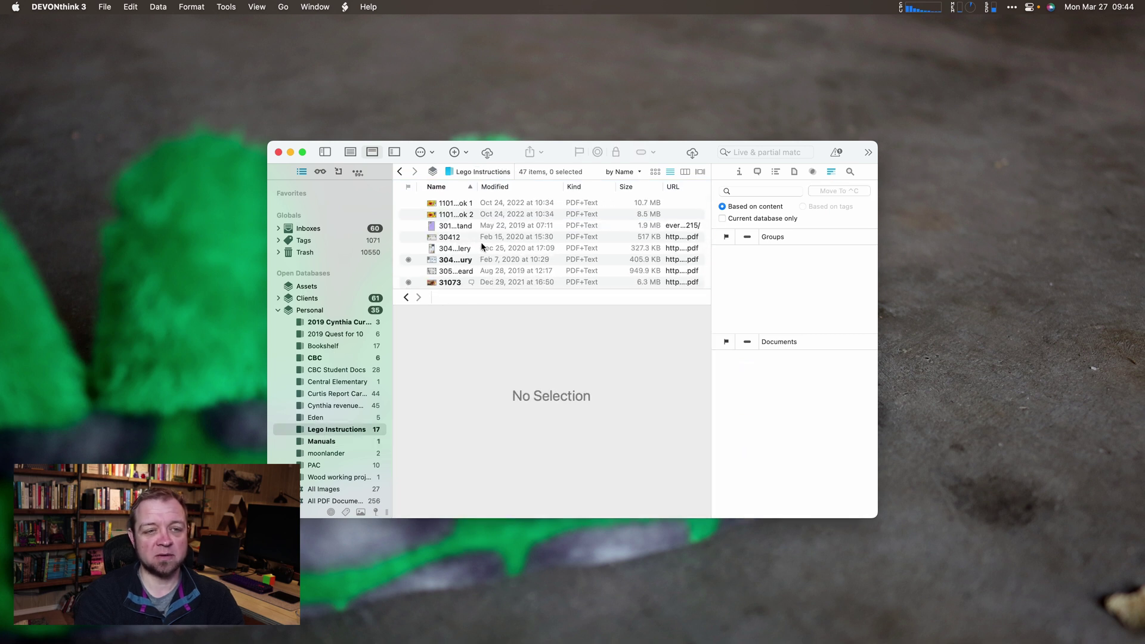
left_click(458, 204)
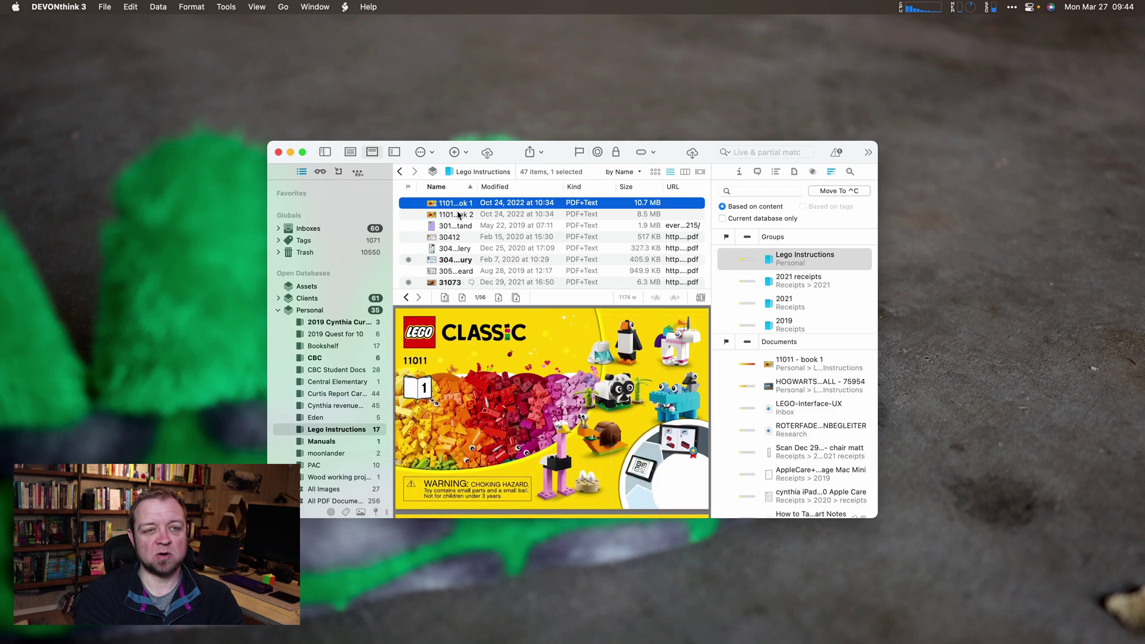
left_click(459, 214)
left_click(459, 225)
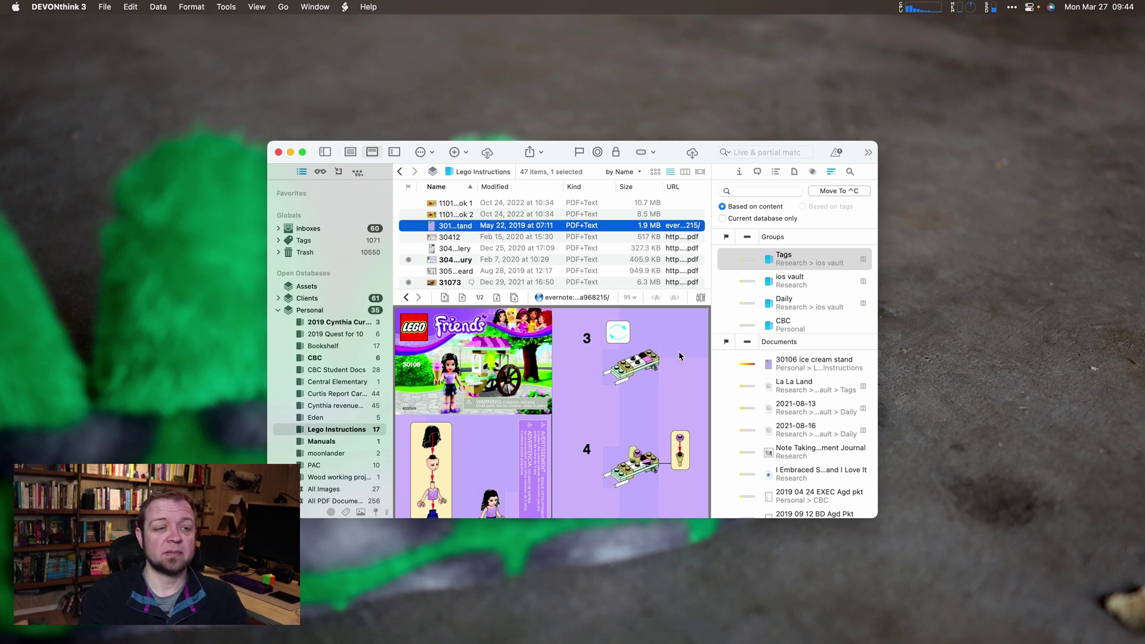
Collapse the Personal database and expand Receipts to show its 2014–2023 year groups.
left_click(278, 310)
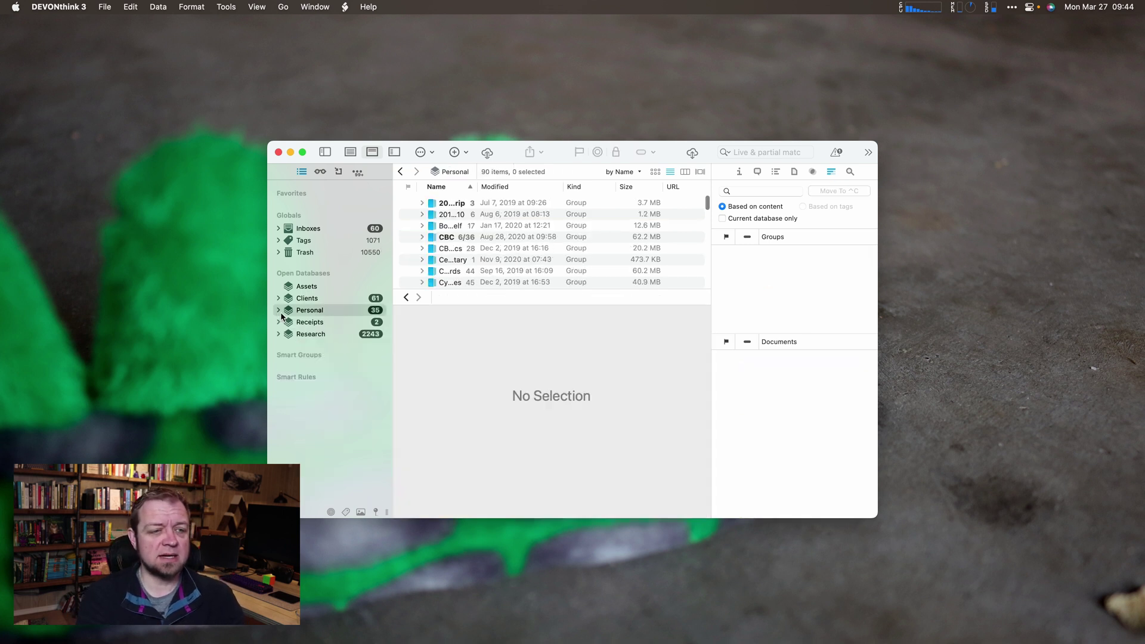
left_click(278, 322)
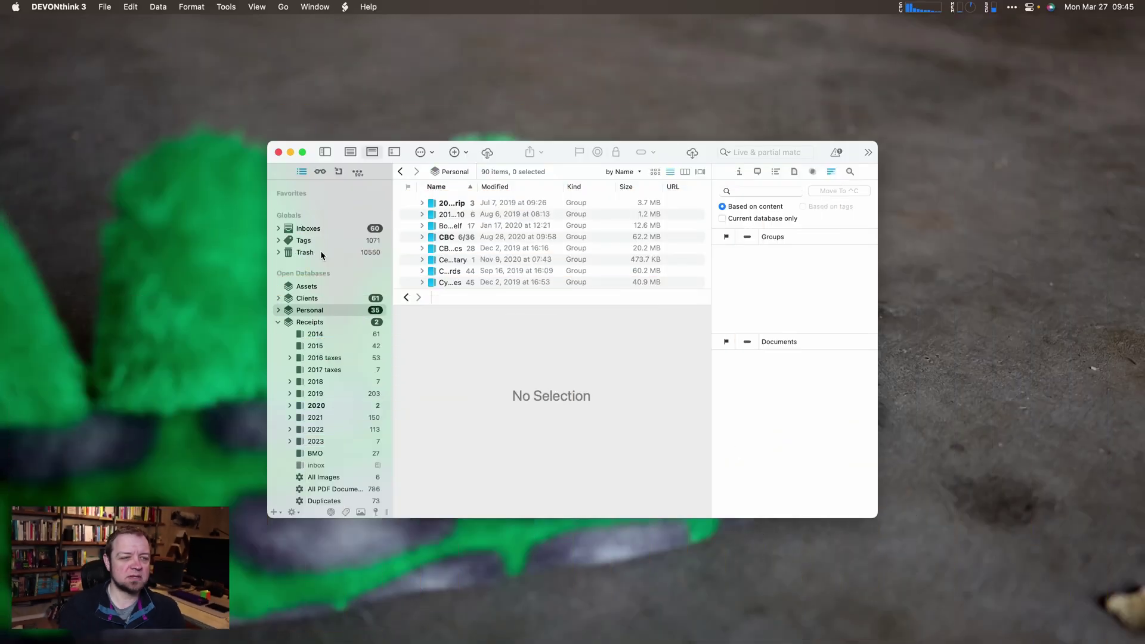
Show The End of Organizing in Inboxes with the sidebar hidden and a wider related-documents list.
left_click(309, 229)
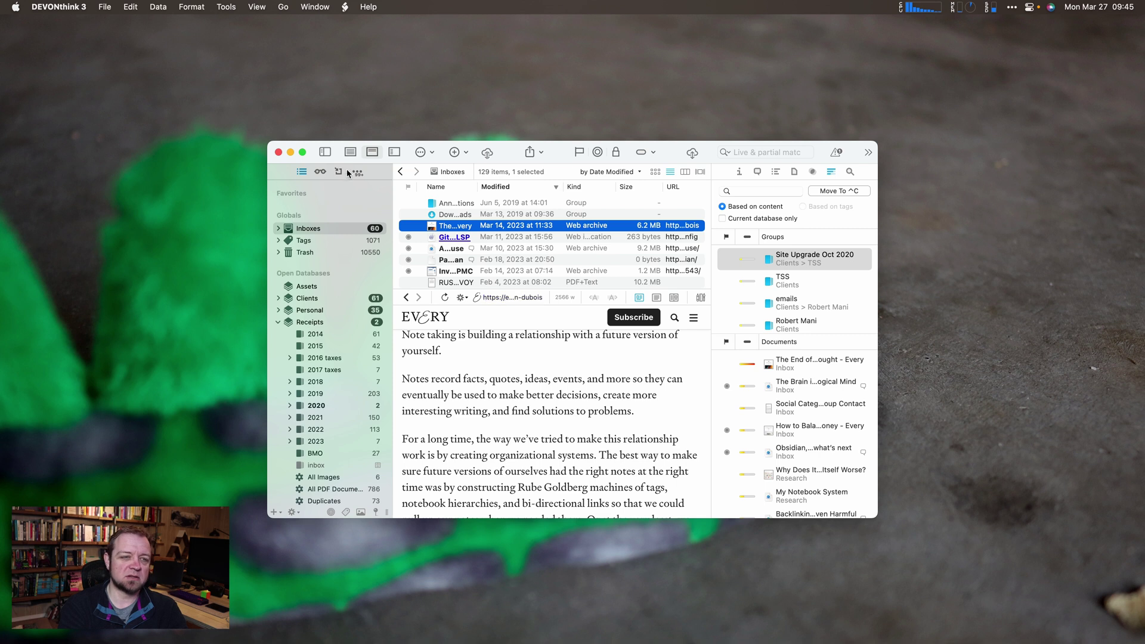
left_click(325, 152)
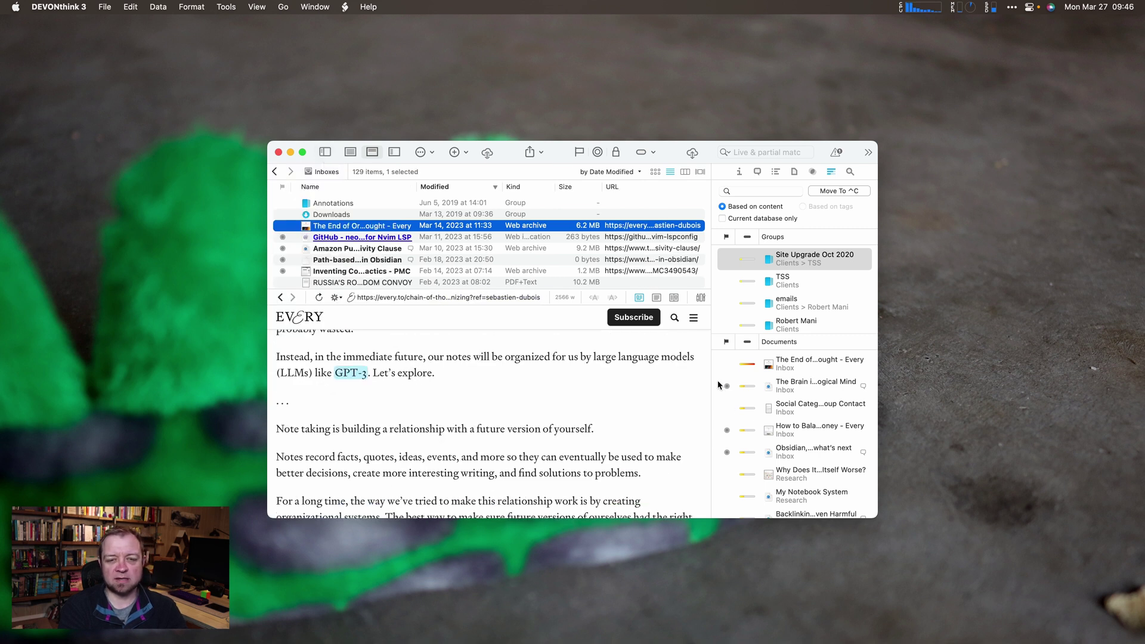
left_click_drag(709, 370, 574, 371)
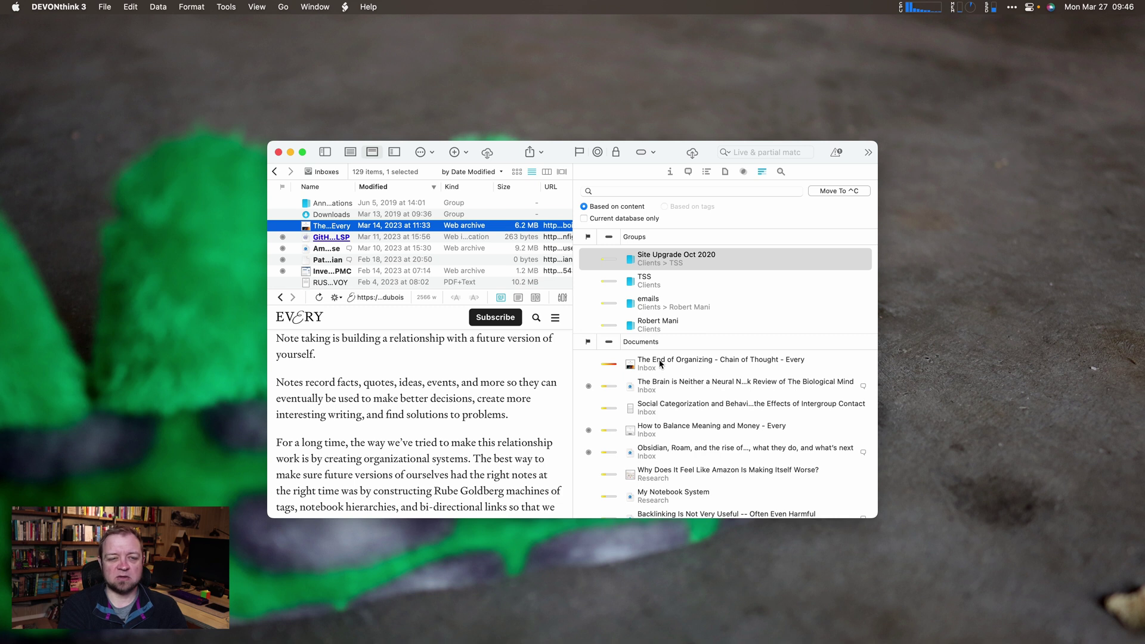
scroll(424, 411, "up", 3)
scroll(424, 411, "up", 10)
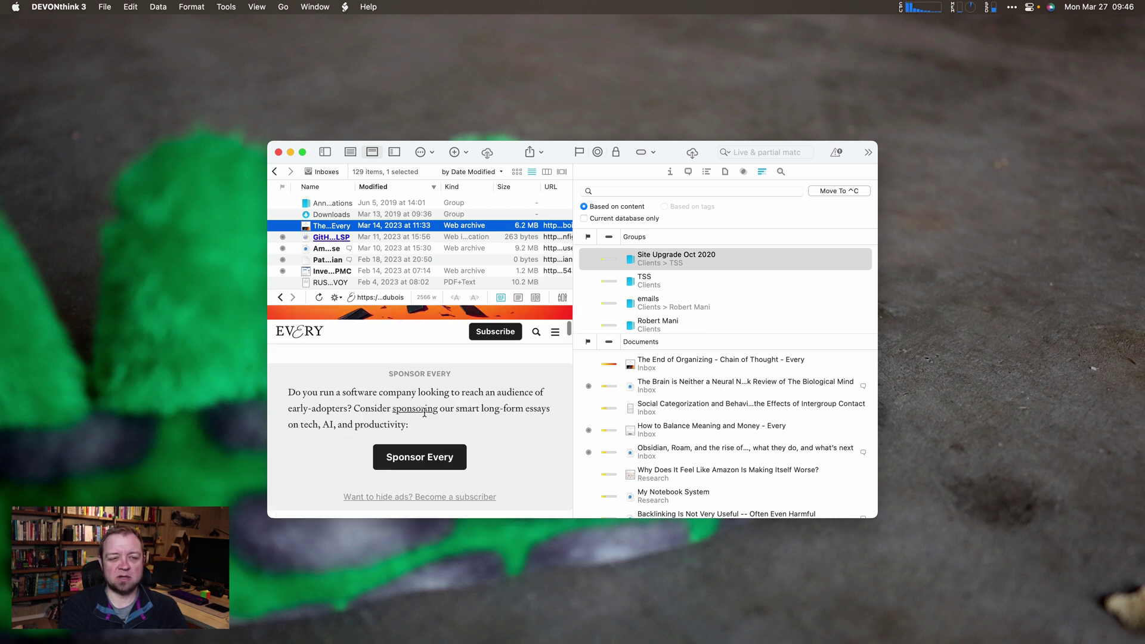
scroll(425, 411, "up", 1)
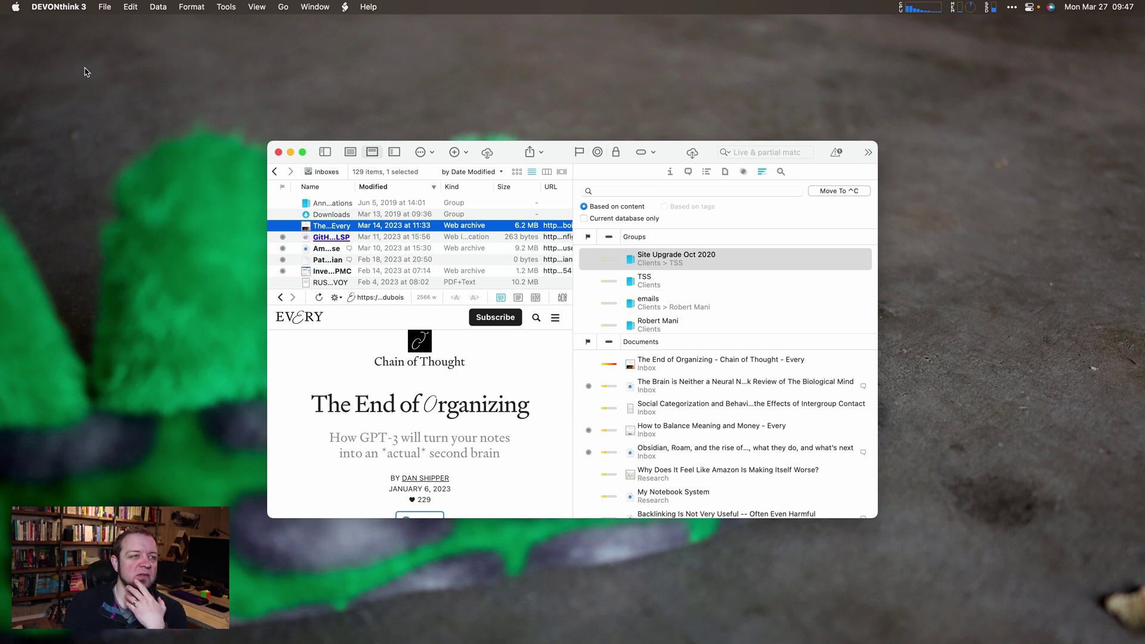
Use File > Import > Website to open the Download Manager's web address prompt.
left_click(106, 6)
mouse_move(215, 105)
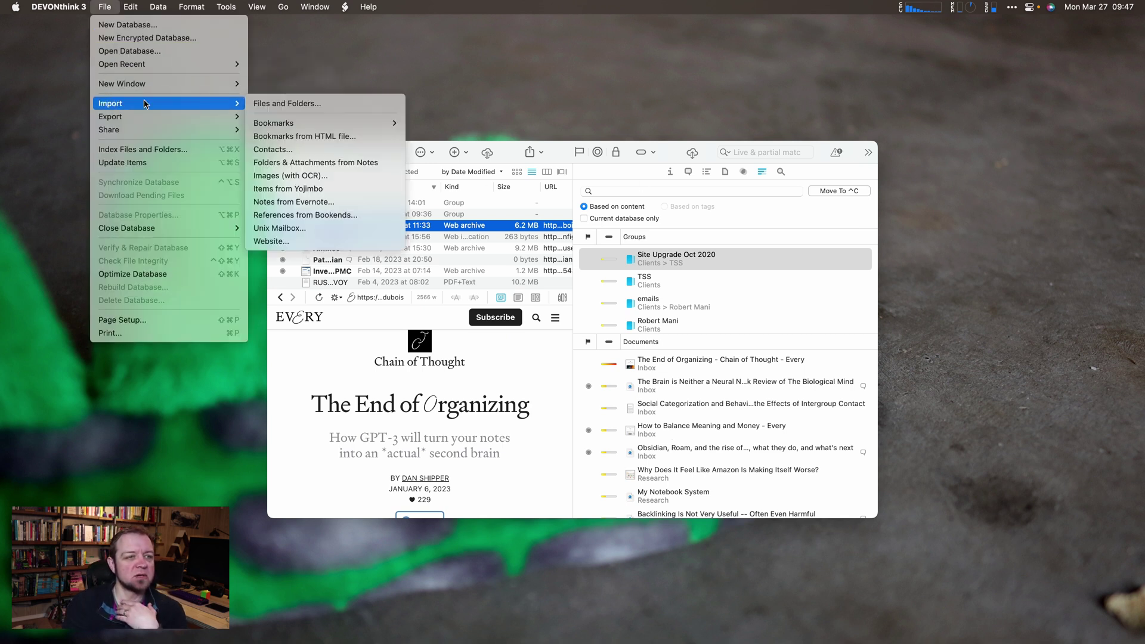
left_click(271, 241)
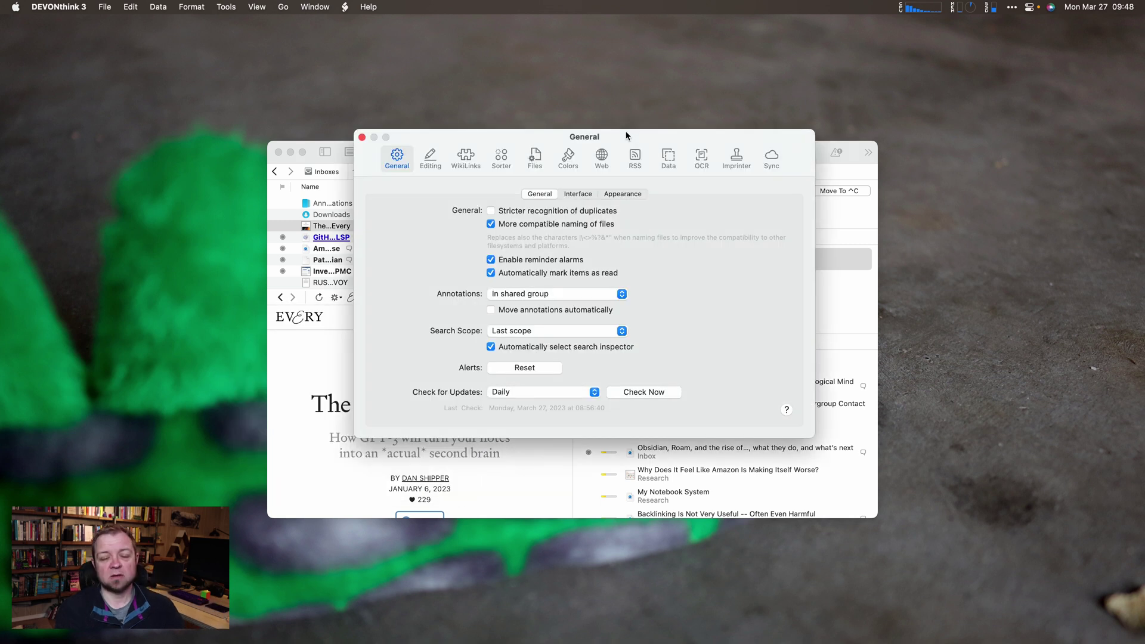
Switch Preferences to the RSS pane showing 15-minute feed updates and manual article removal.
left_click(628, 156)
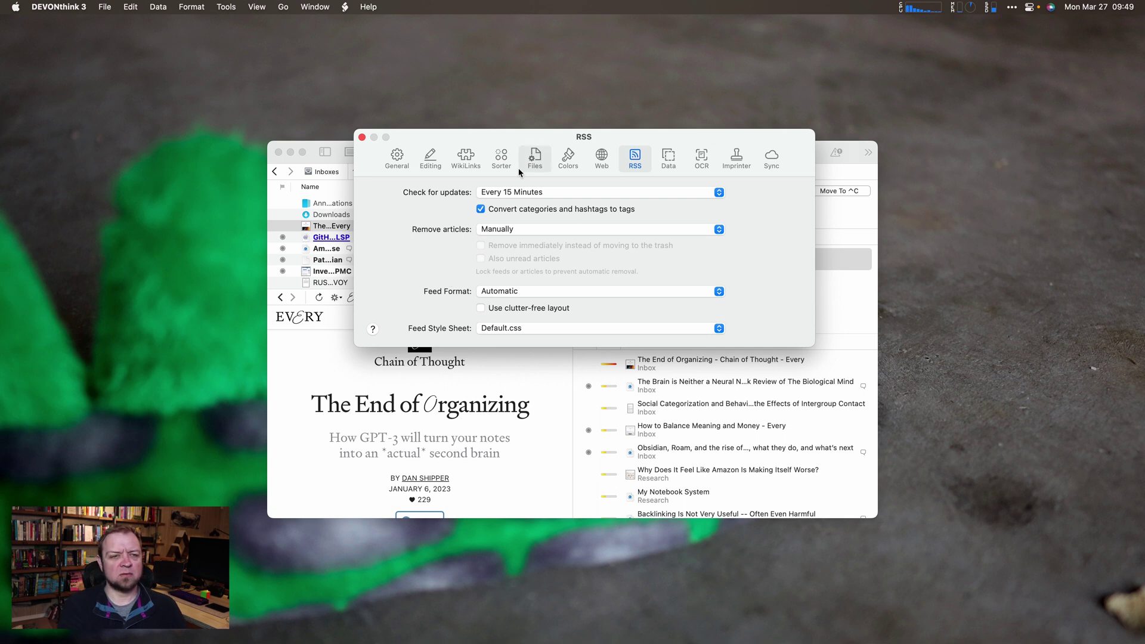
Switch Preferences to the WikiLinks pane with square-bracket and name/alias linking enabled.
left_click(474, 158)
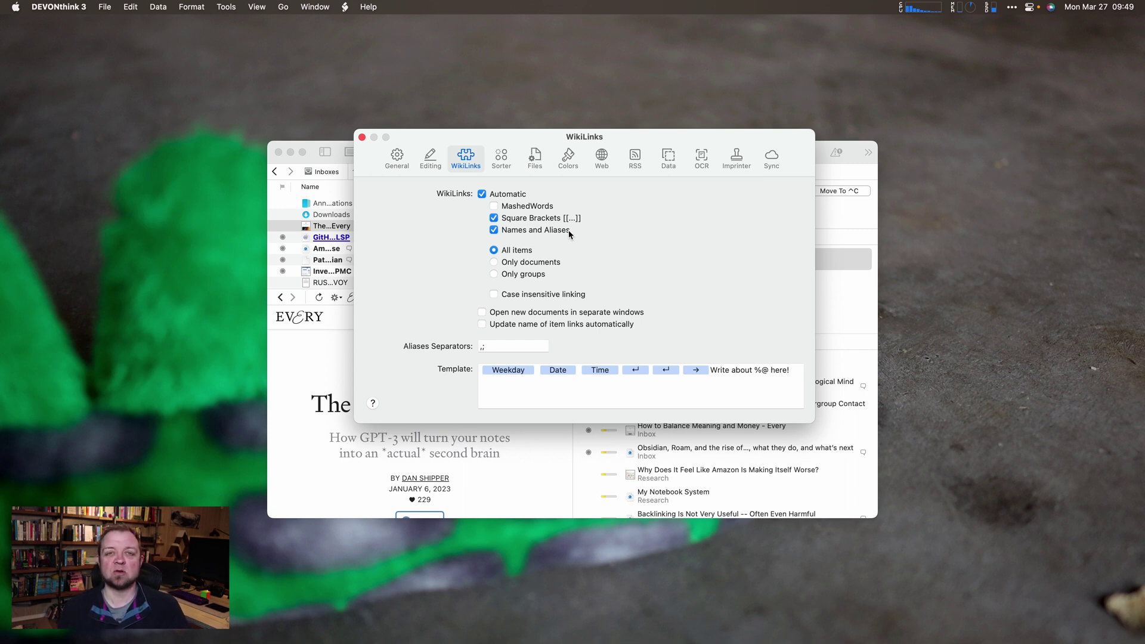
left_click(362, 137)
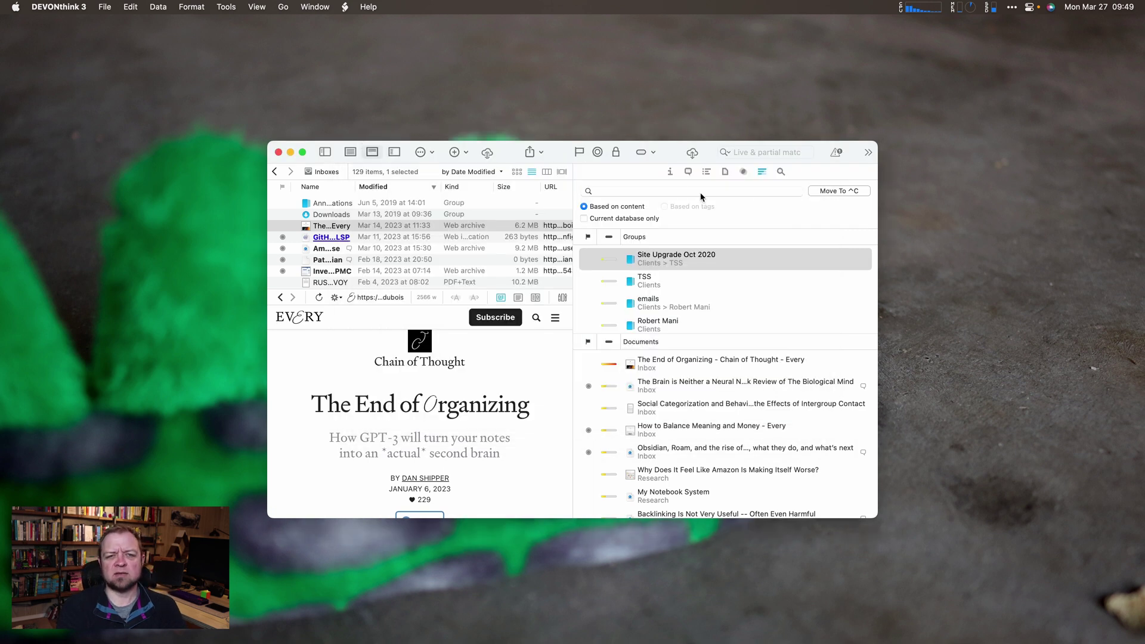
left_click(669, 173)
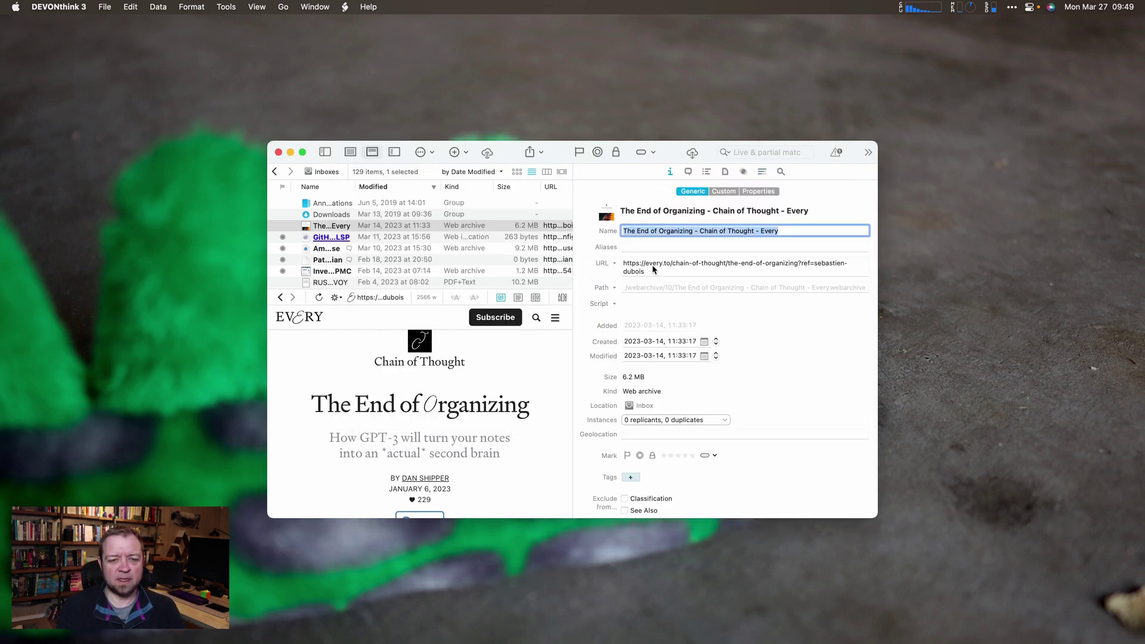
left_click(647, 245)
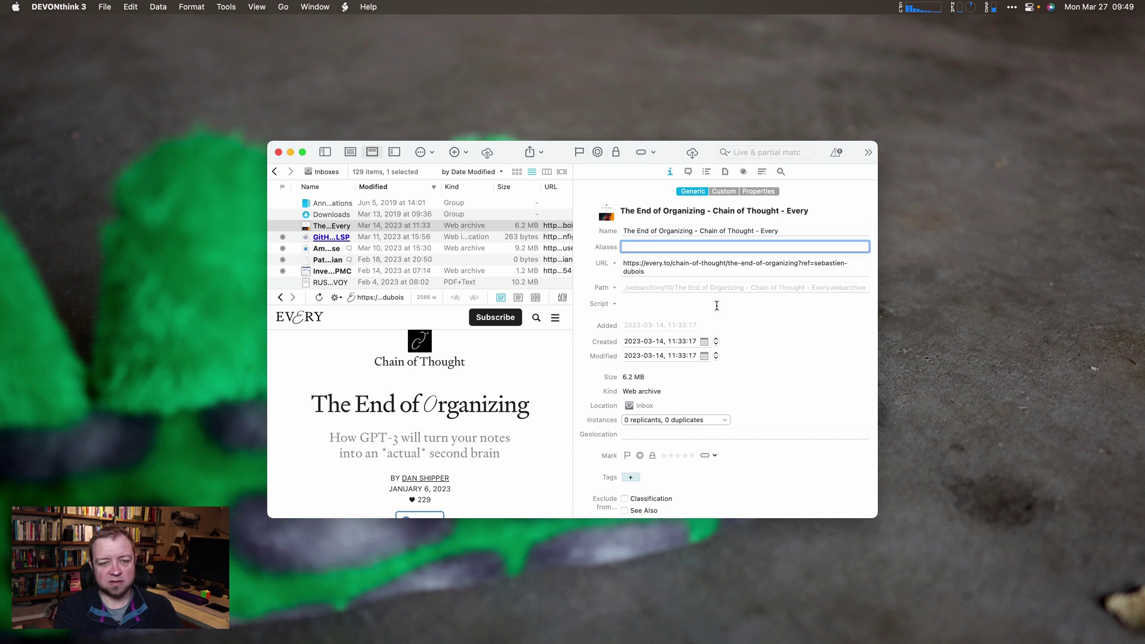
left_click(631, 477)
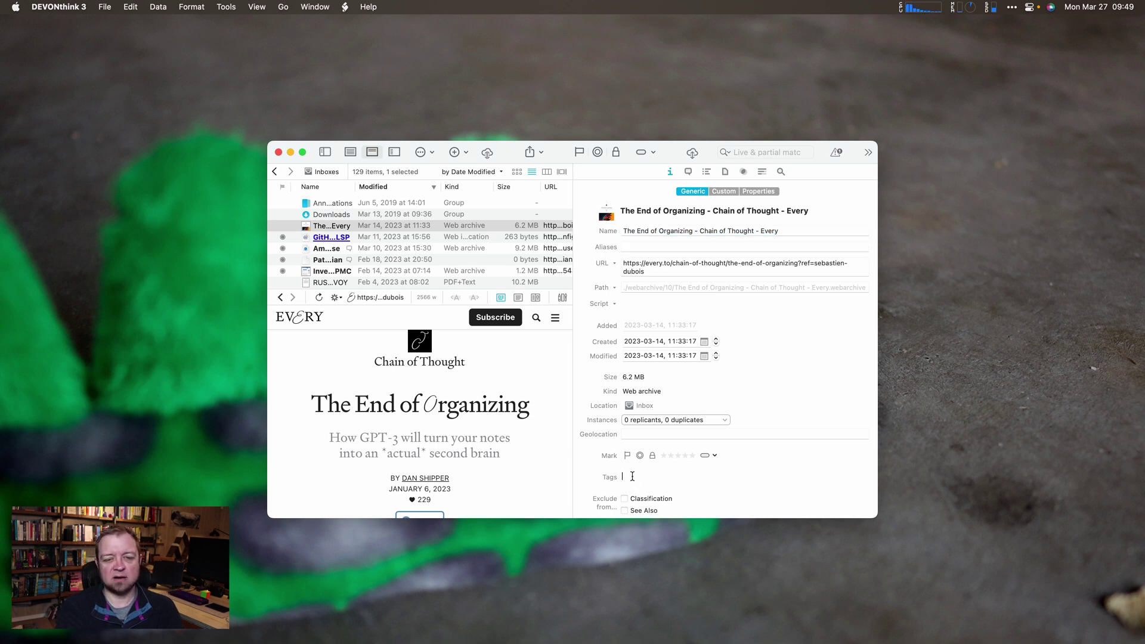
scroll(654, 482, "down", 3)
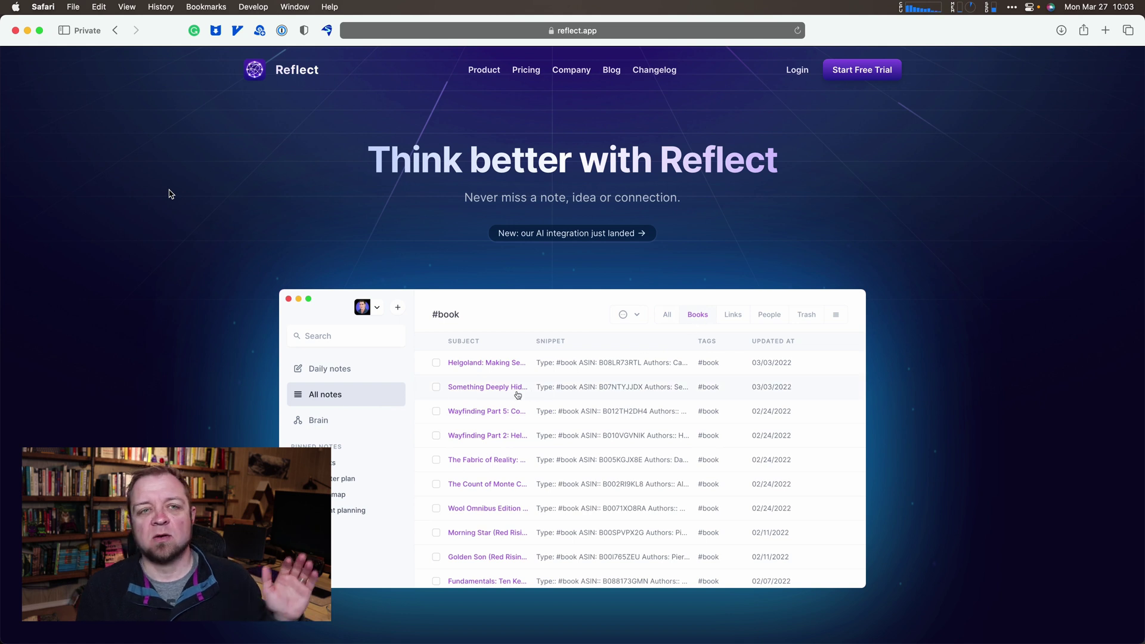
Switch from Safari to the Reflect app with Cmd-Tab.
key("super+Tab")
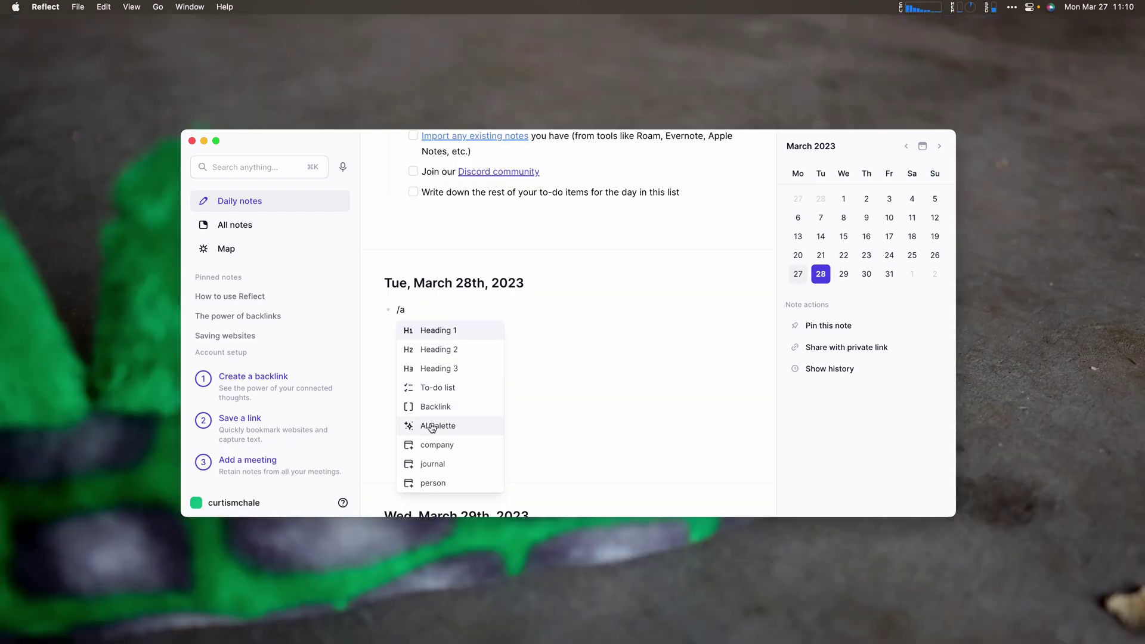
Ask Reflect's AI Palette for title suggestions, giving context 'leaving :dt in part because it doesn't run on'.
left_click(433, 425)
scroll(524, 481, "down", 3)
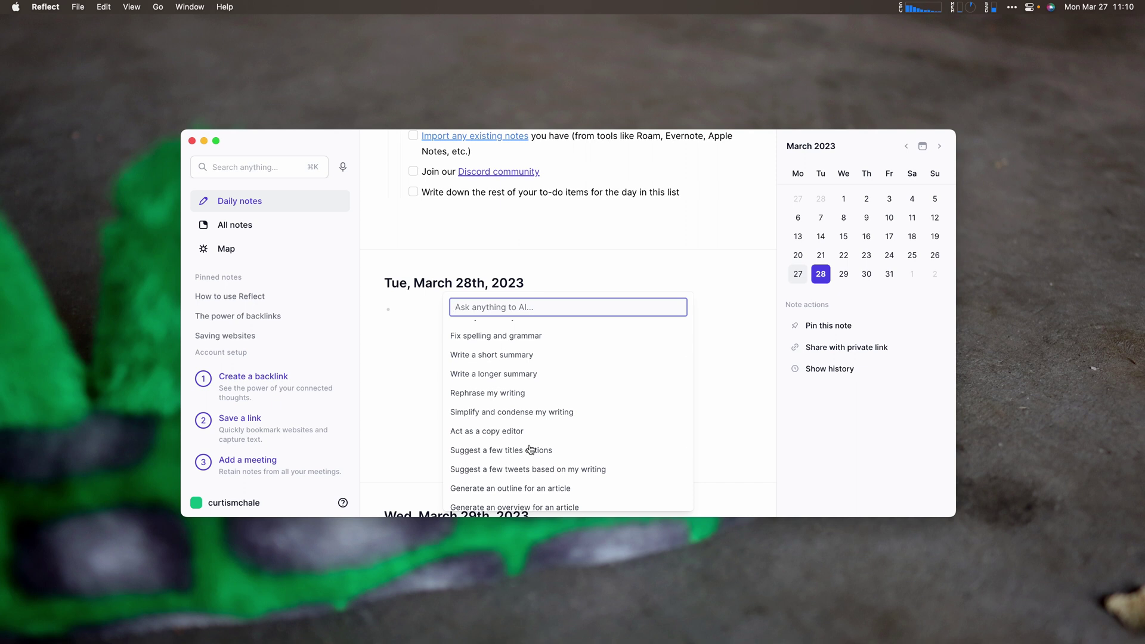
left_click(530, 450)
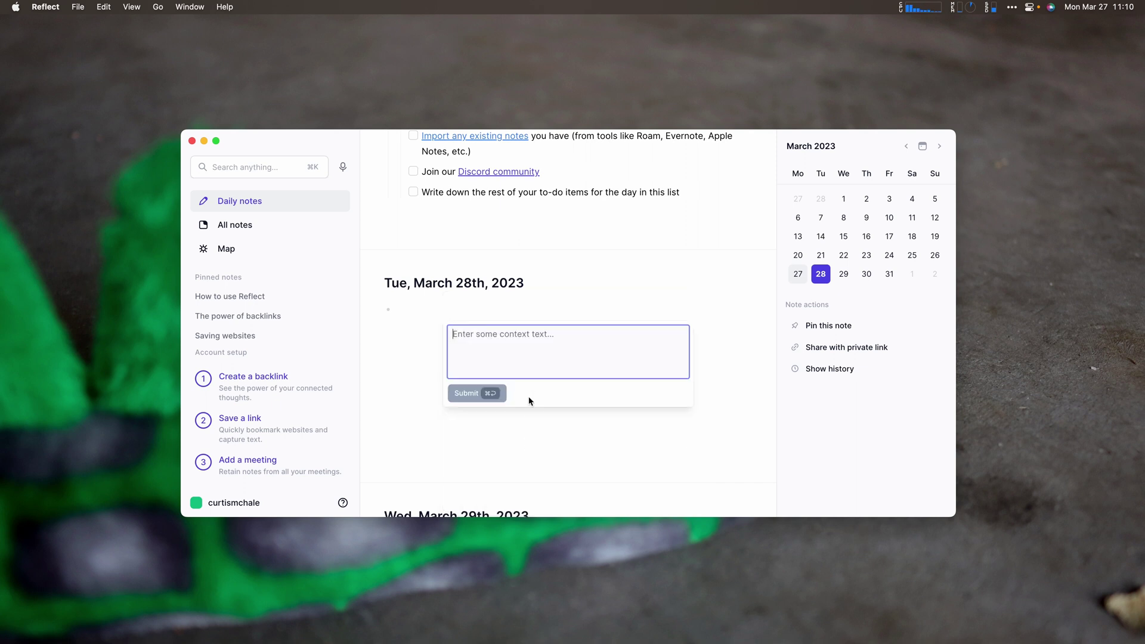
type("leaving :dt ")
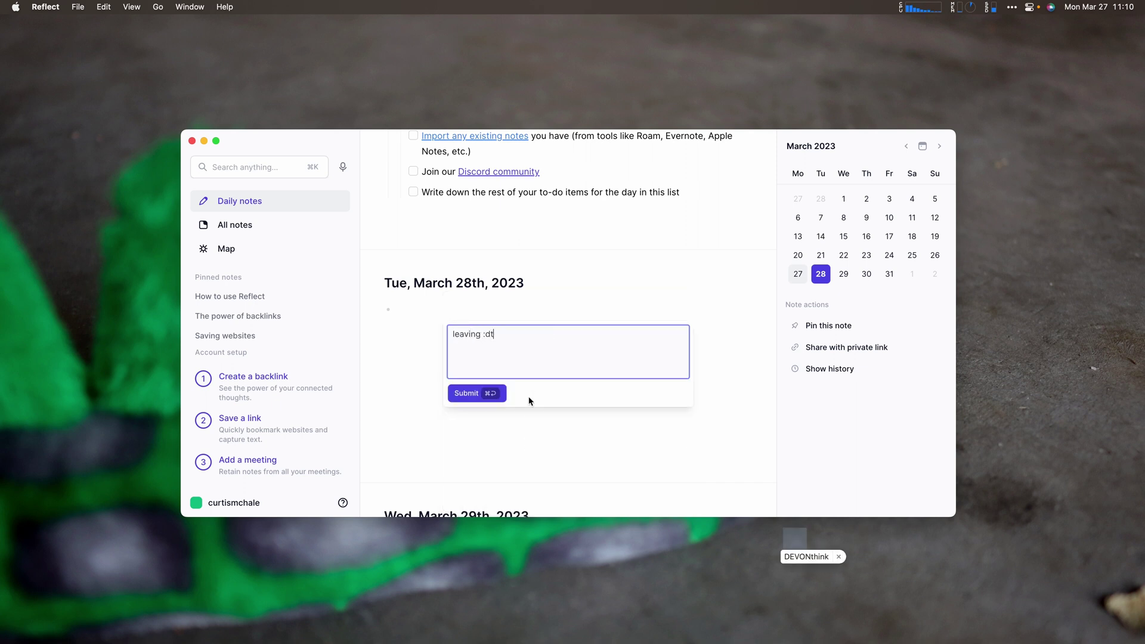
type("in part because it doe")
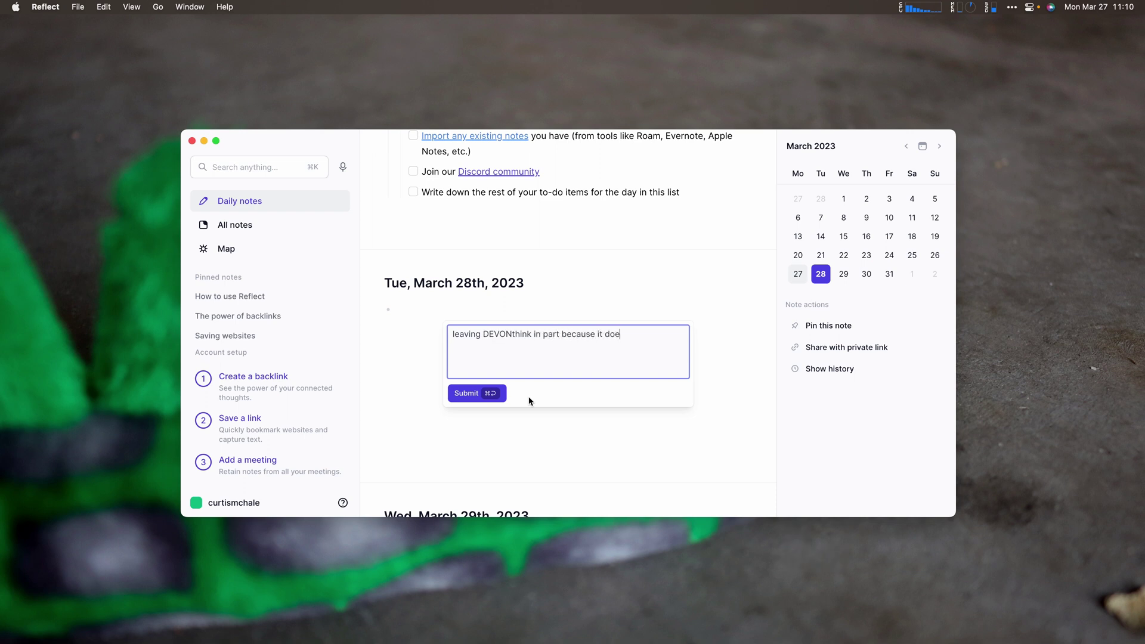
type("sn't run on linux")
key("super+Return")
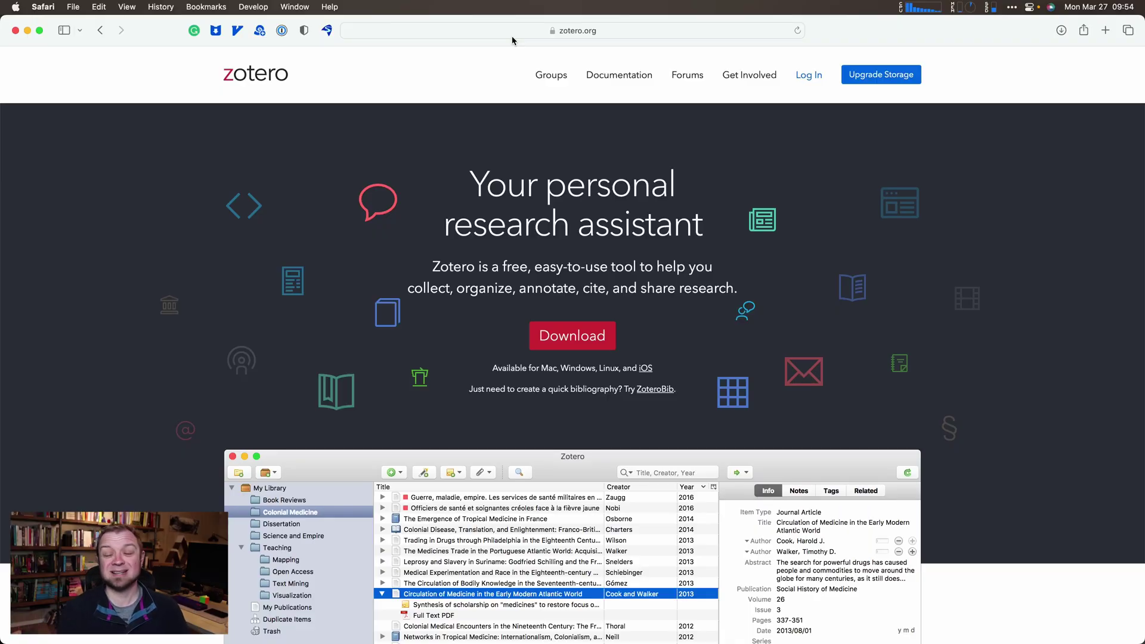
Scroll through the zotero.org page, then through the Joplin homepage at joplinapp.org.
scroll(172, 291, "down", 2)
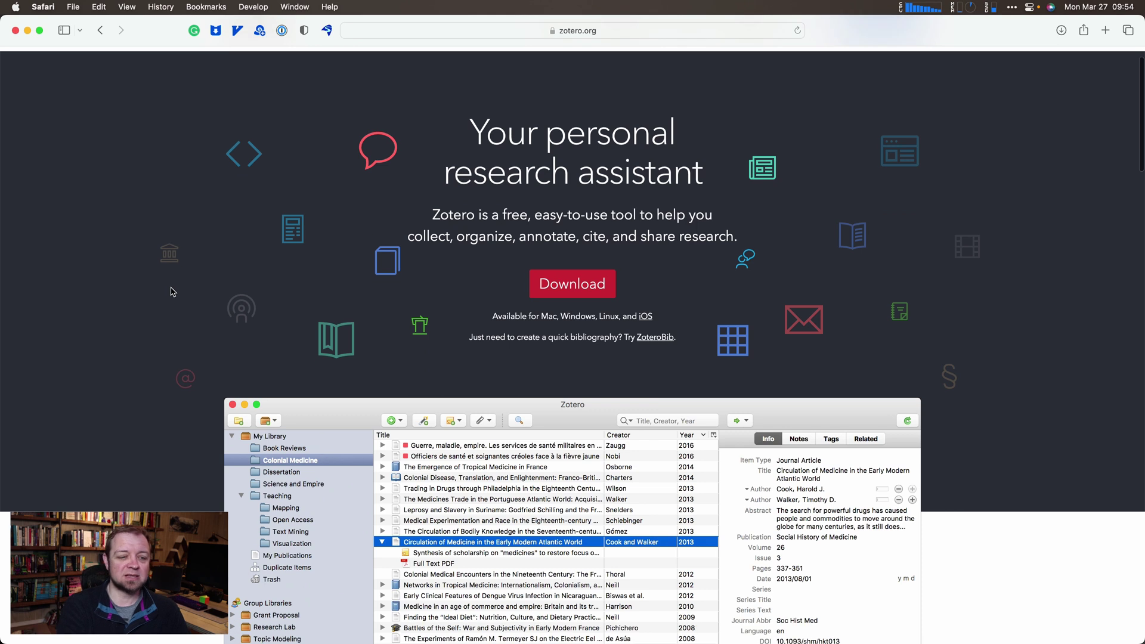
scroll(172, 292, "down", 3)
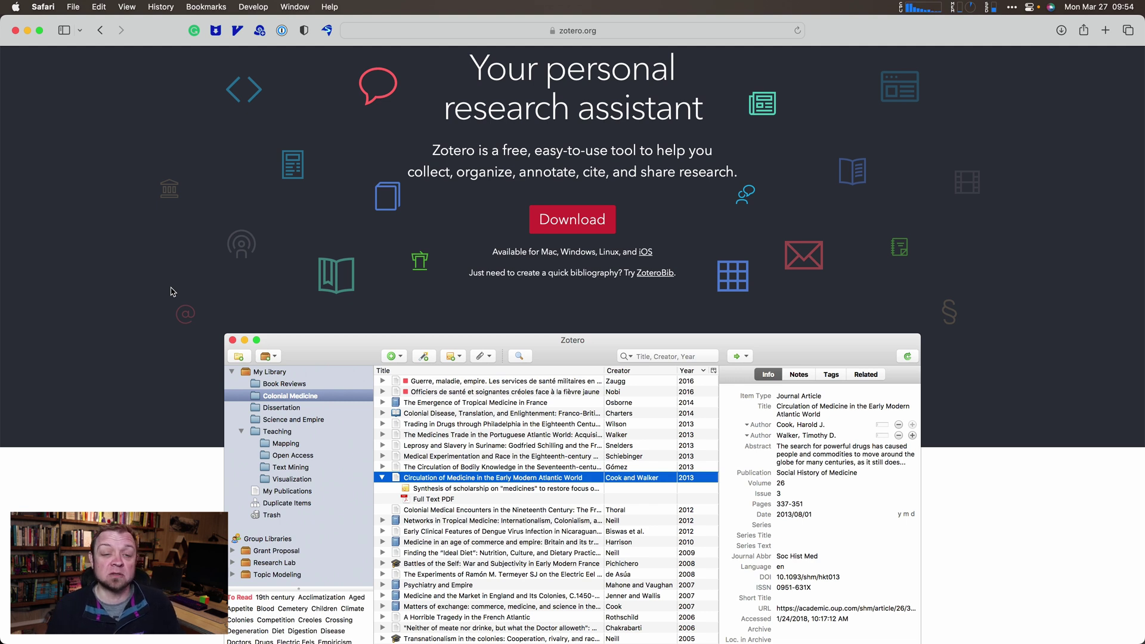
scroll(172, 291, "down", 5)
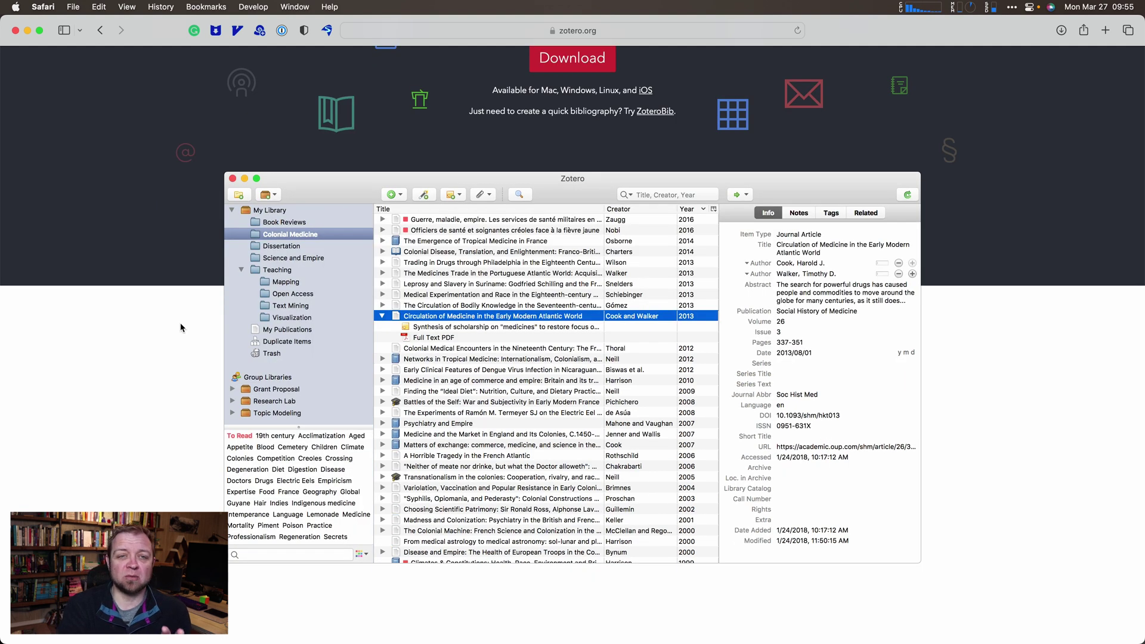
scroll(181, 327, "up", 8)
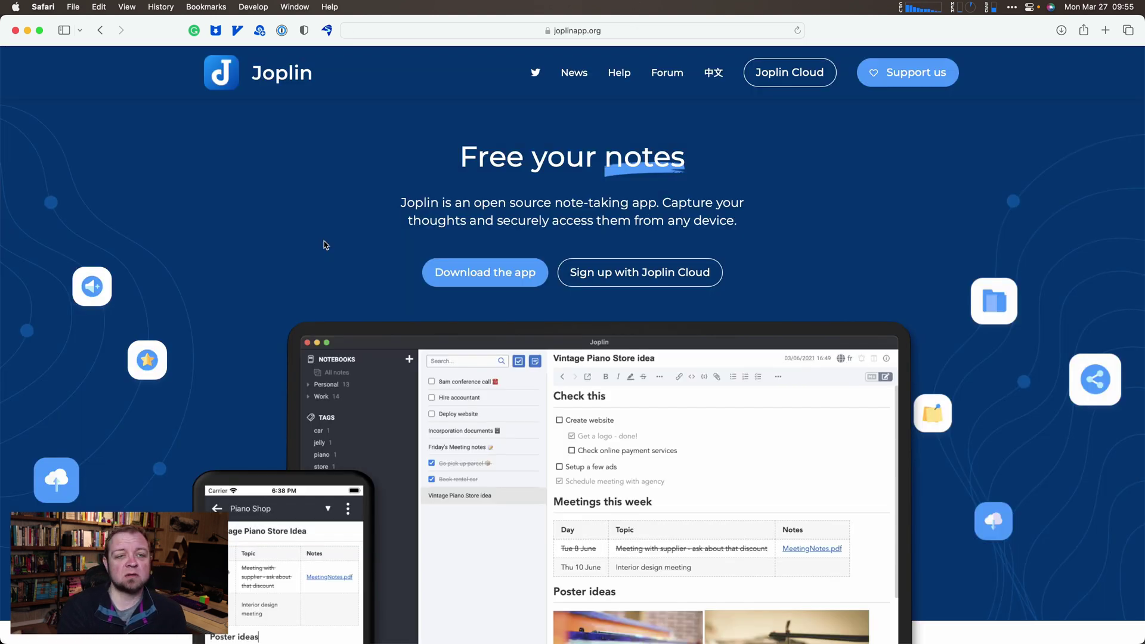
scroll(294, 288, "down", 3)
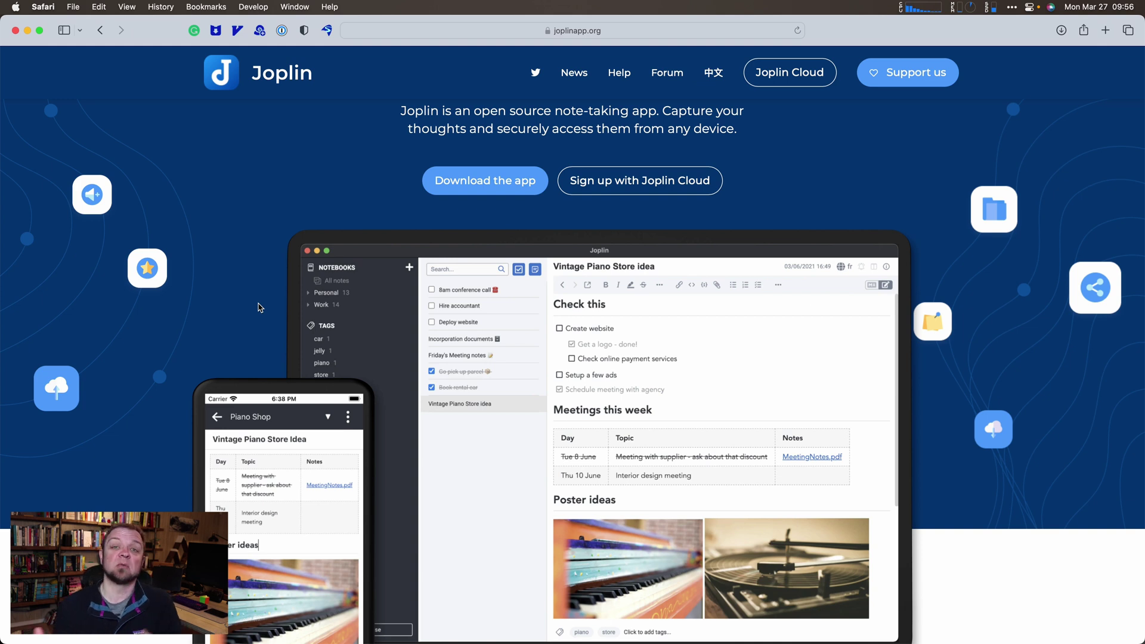
scroll(260, 307, "down", 1)
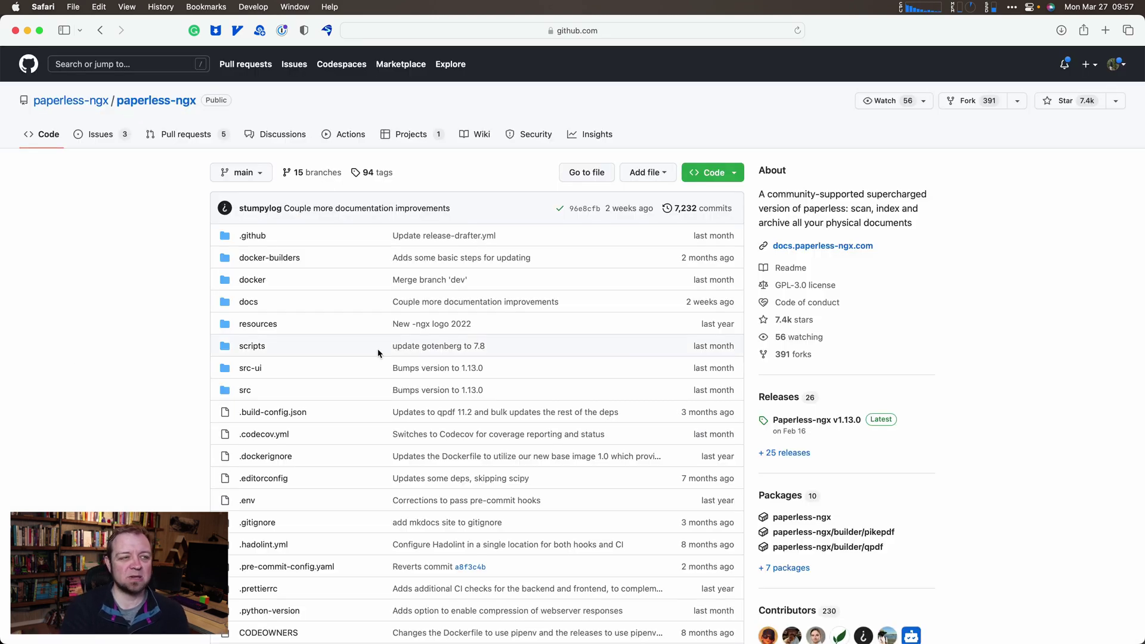
Scroll down the paperless-ngx README.md to the Features section screenshot.
scroll(378, 353, "down", 10)
scroll(378, 353, "down", 12)
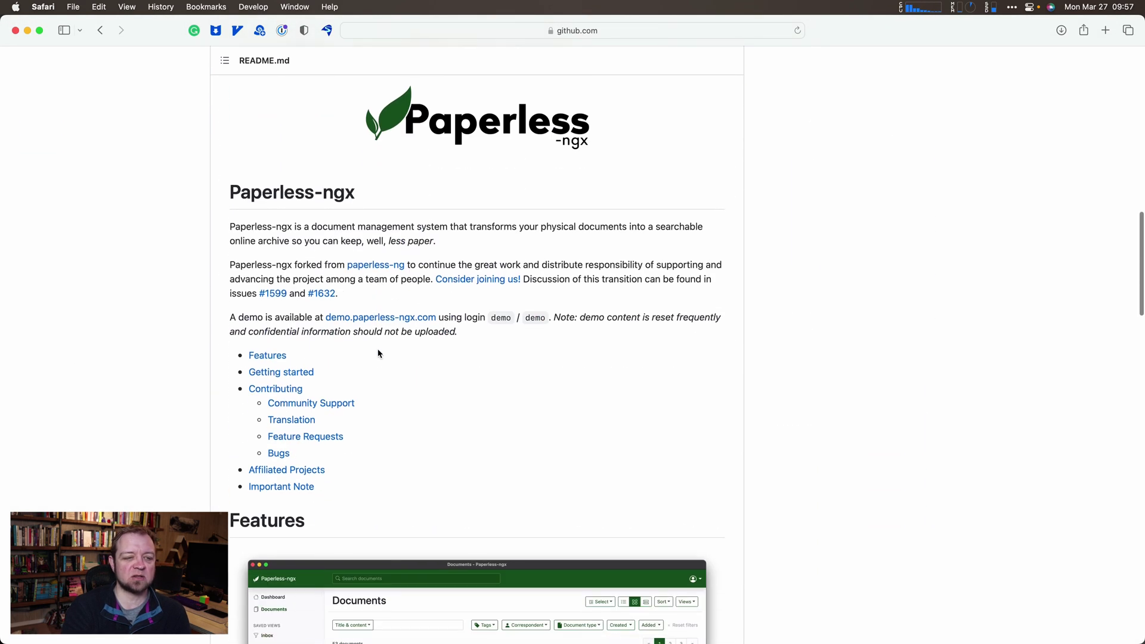